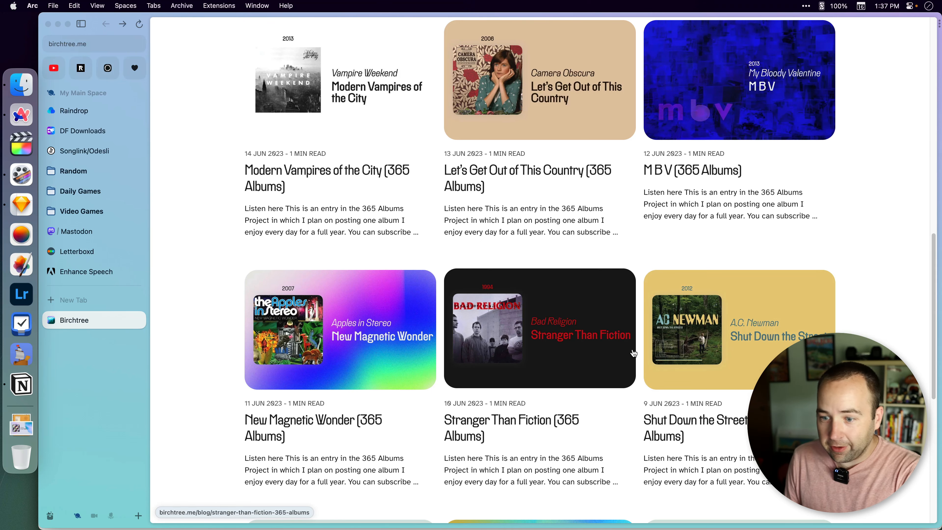
Open the "Chutes Too Narrow (365 Albums)" post from the blog's home page and examine its title and album banner.
scroll(633, 353, down, 5)
scroll(650, 283, down, 2)
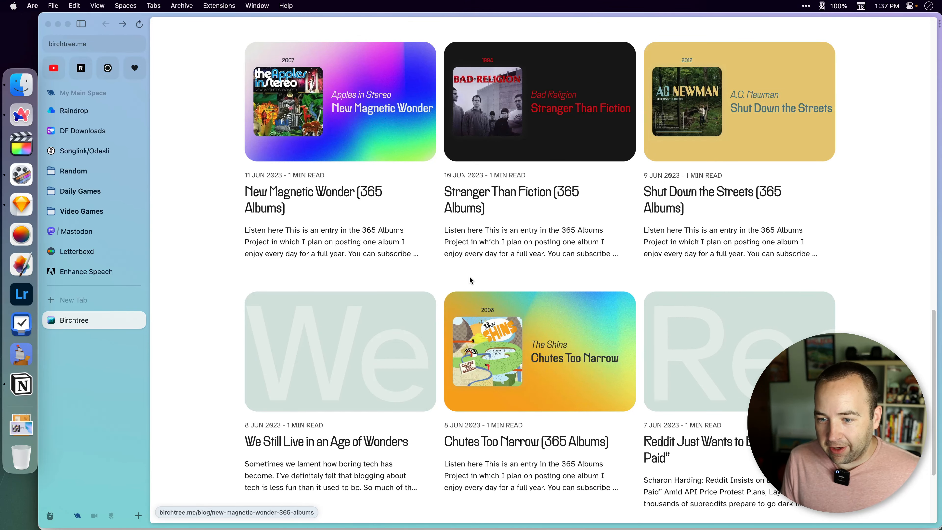
click(570, 349)
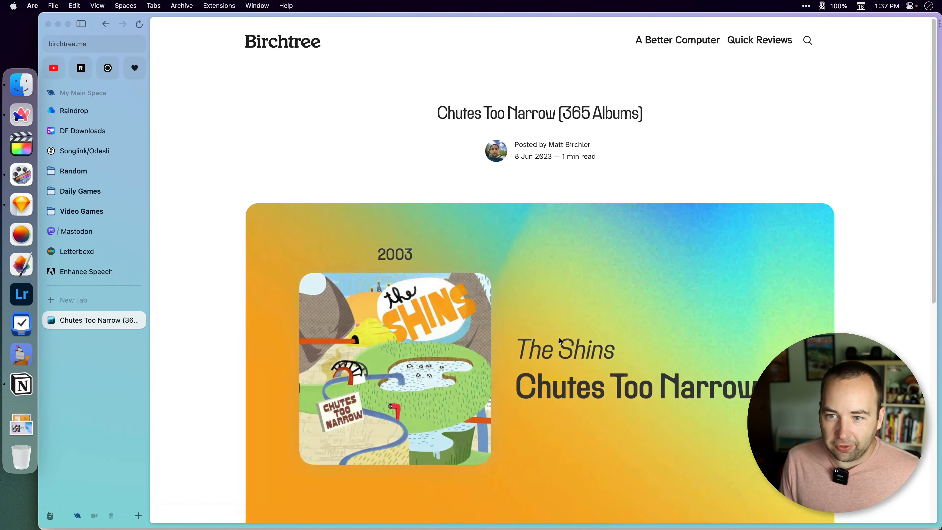
drag(439, 118, 590, 116)
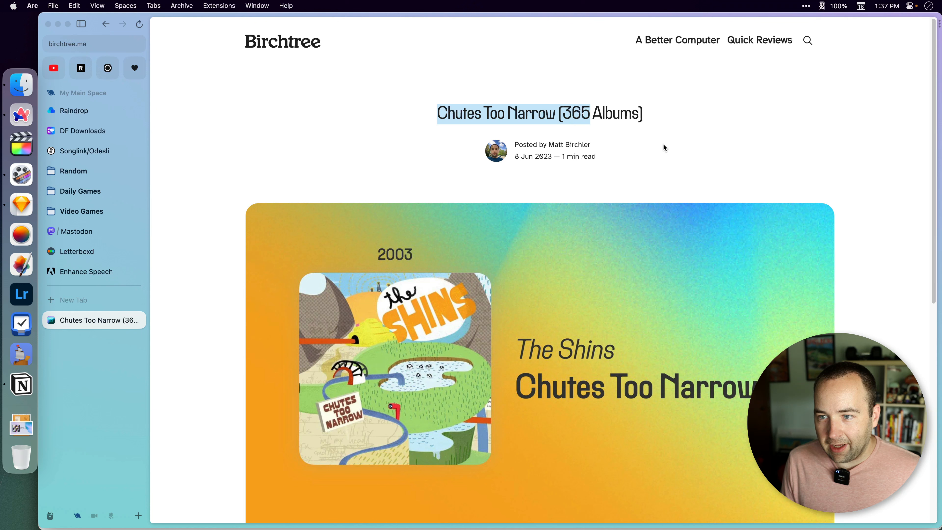
click(694, 174)
scroll(655, 242, down, 6)
scroll(656, 244, up, 3)
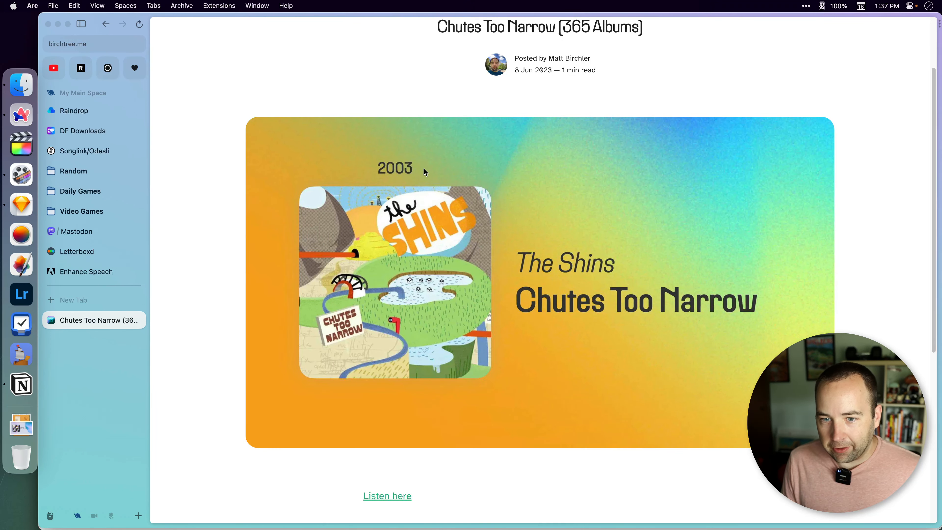
scroll(489, 334, down, 3)
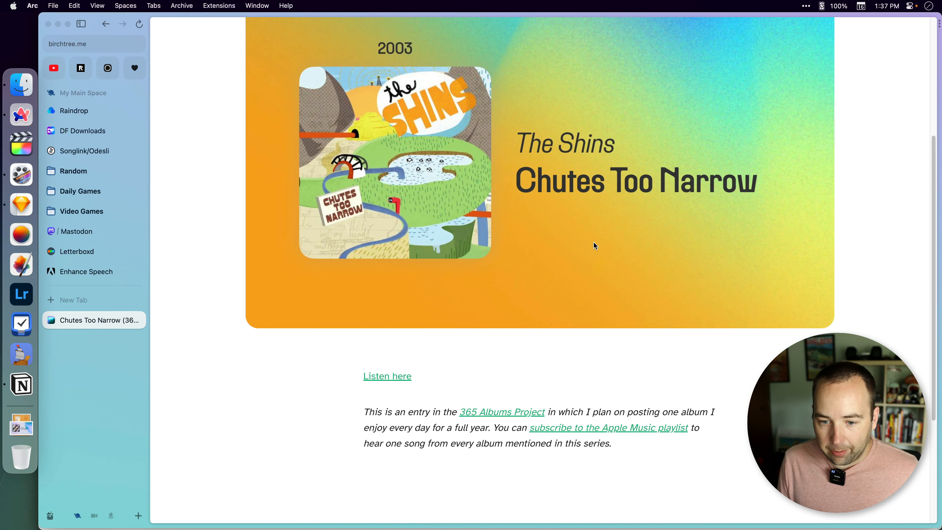
View the post's "Listen here" page and the linked "365 Albums Project" article, returning to the album post after each.
scroll(538, 294, down, 2)
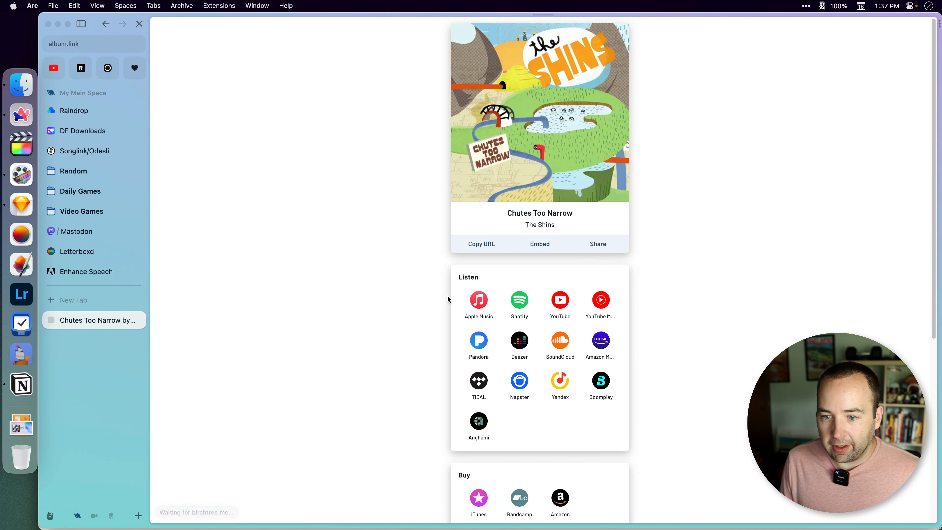
key(super+bracketleft)
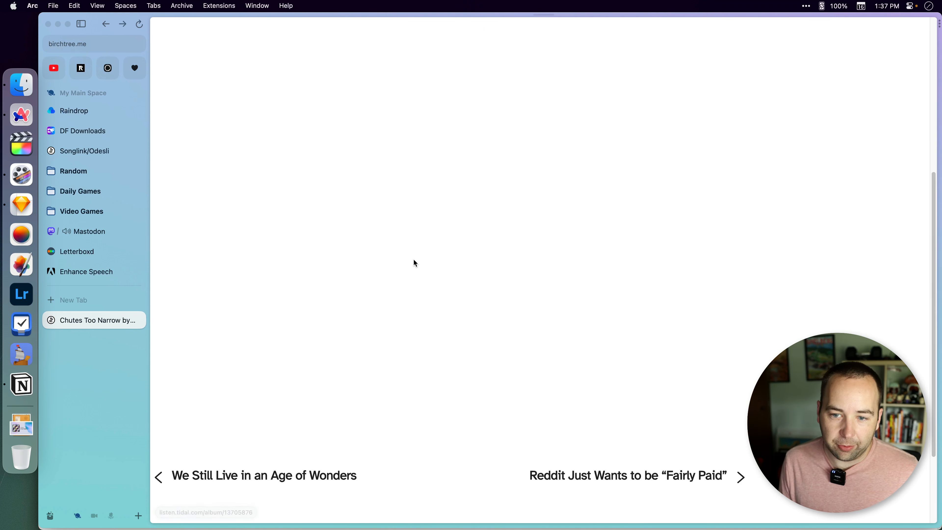
click(517, 350)
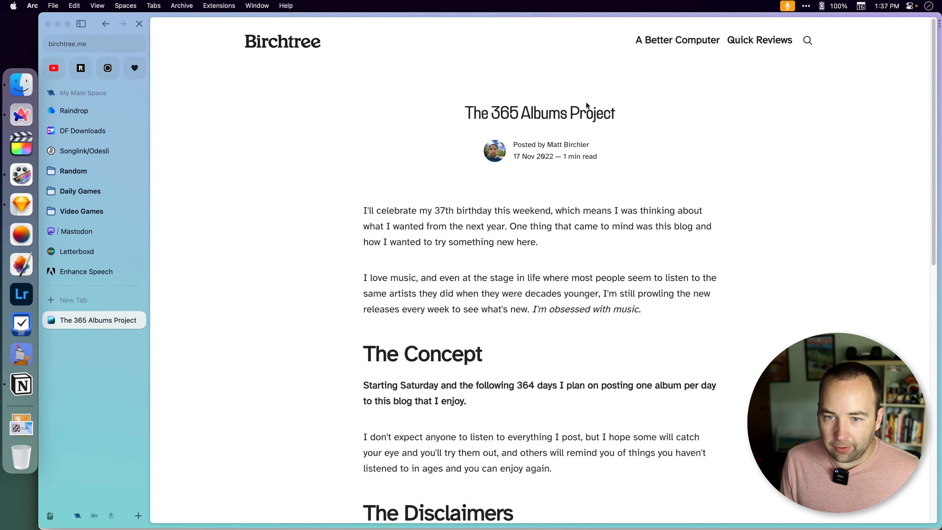
scroll(741, 263, down, 4)
scroll(694, 233, up, 4)
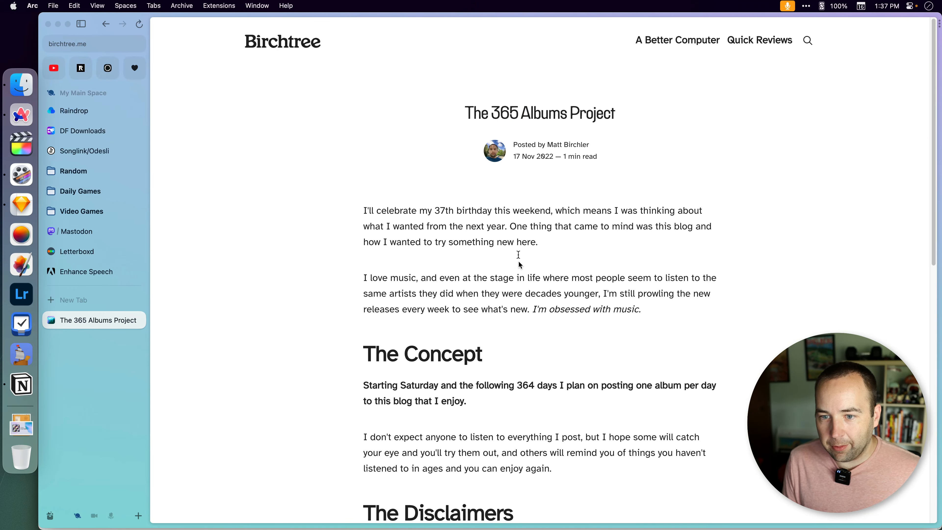
scroll(521, 265, down, 8)
scroll(519, 264, up, 8)
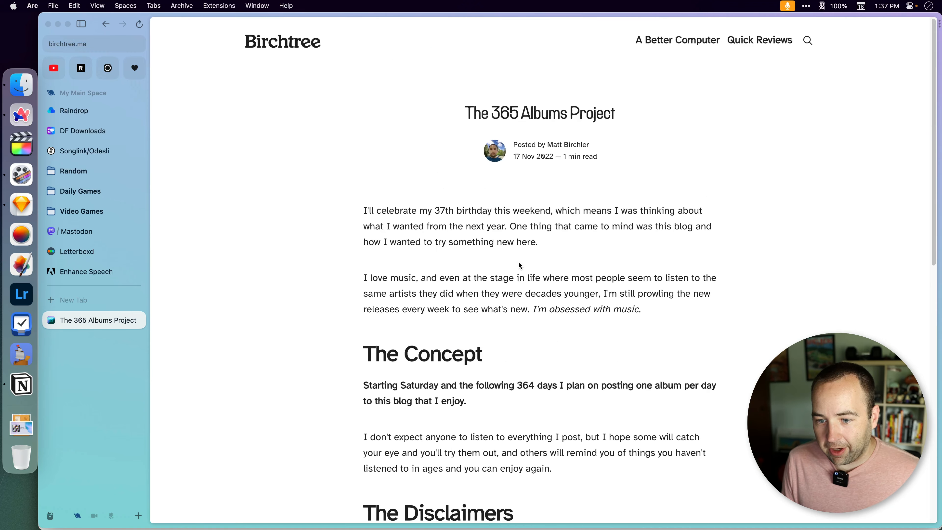
key(super+bracketleft)
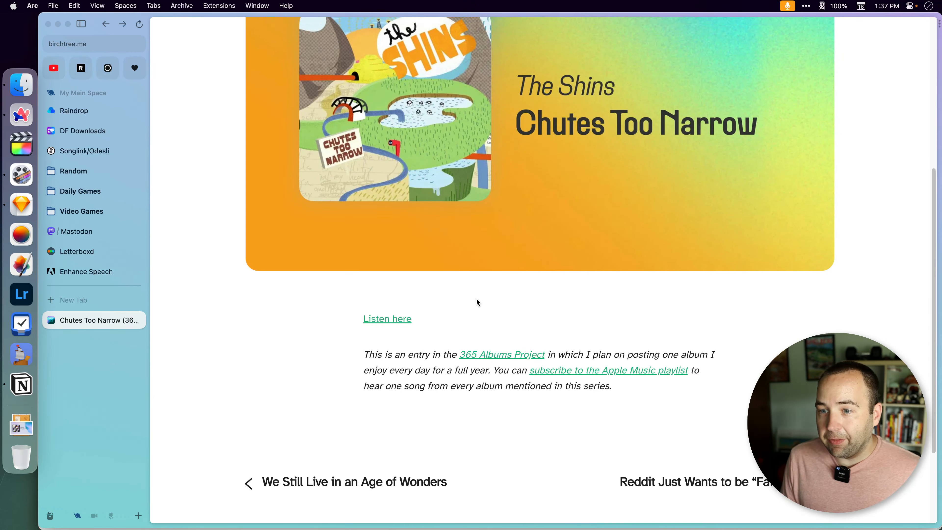
Return from the album post to the top of the blog's home page.
scroll(478, 302, up, 10)
key(super+bracketleft)
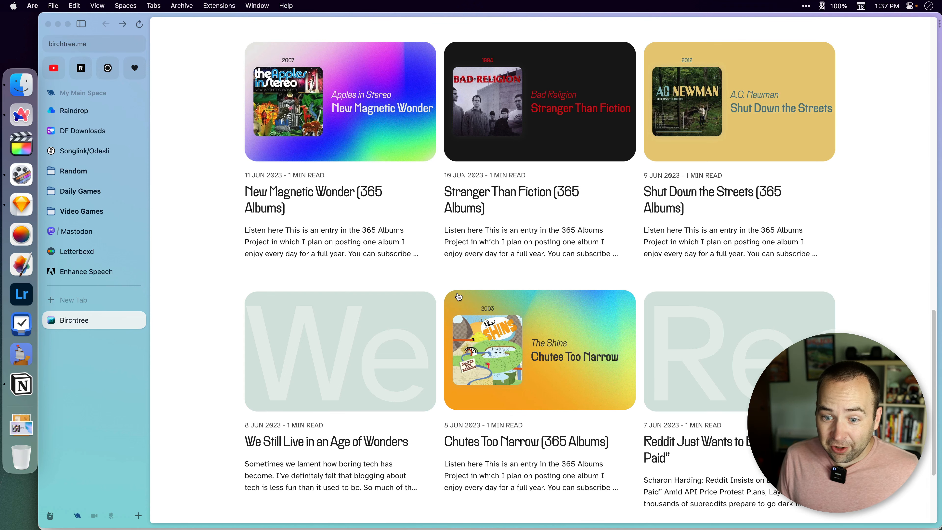
scroll(460, 297, up, 15)
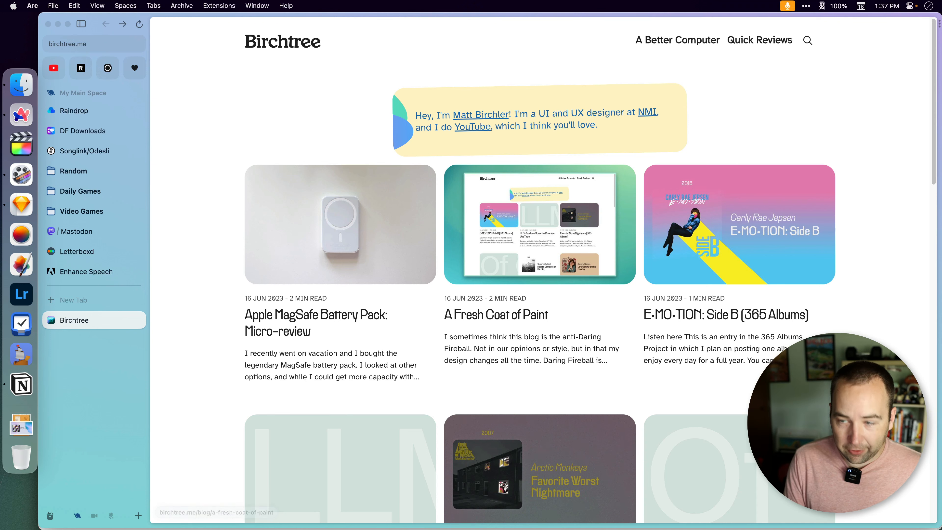
Switch to Notion and look through the albums in the Queue table of the 365 Albums database.
key(super+Tab)
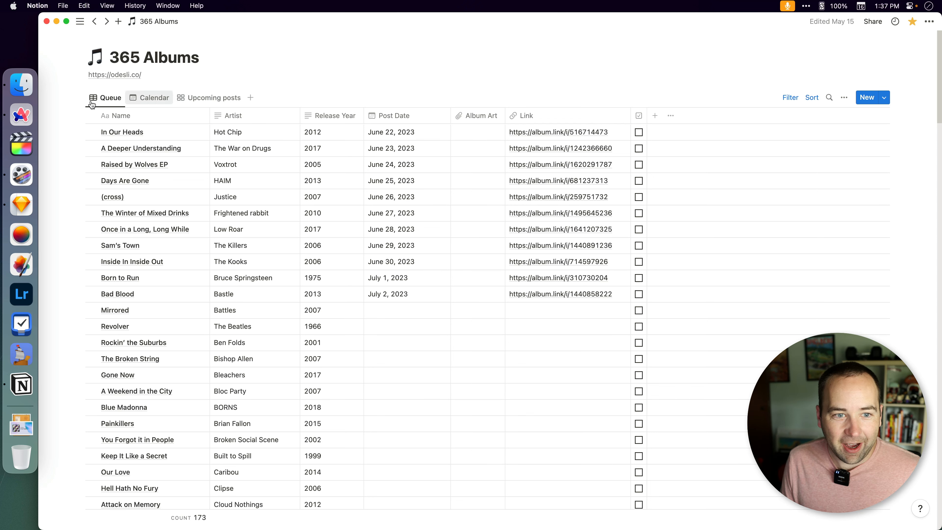
scroll(368, 275, down, 10)
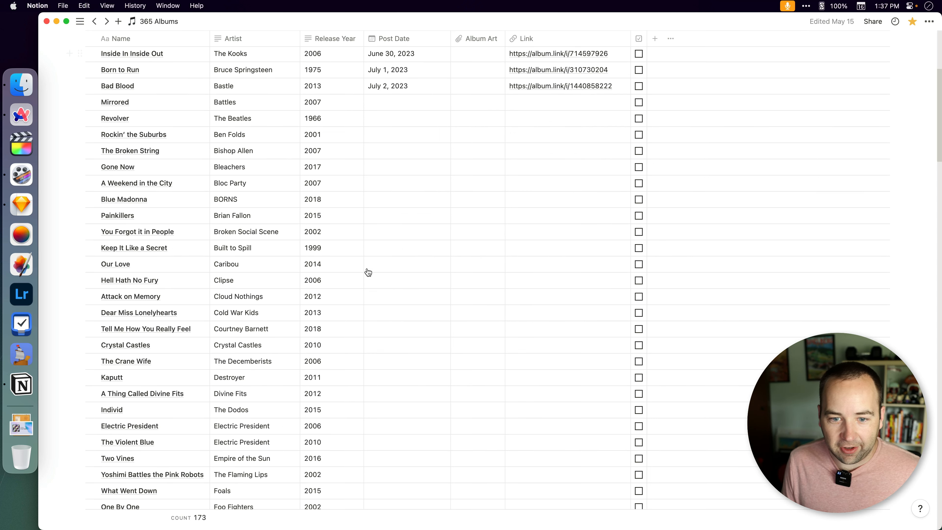
scroll(359, 281, down, 4)
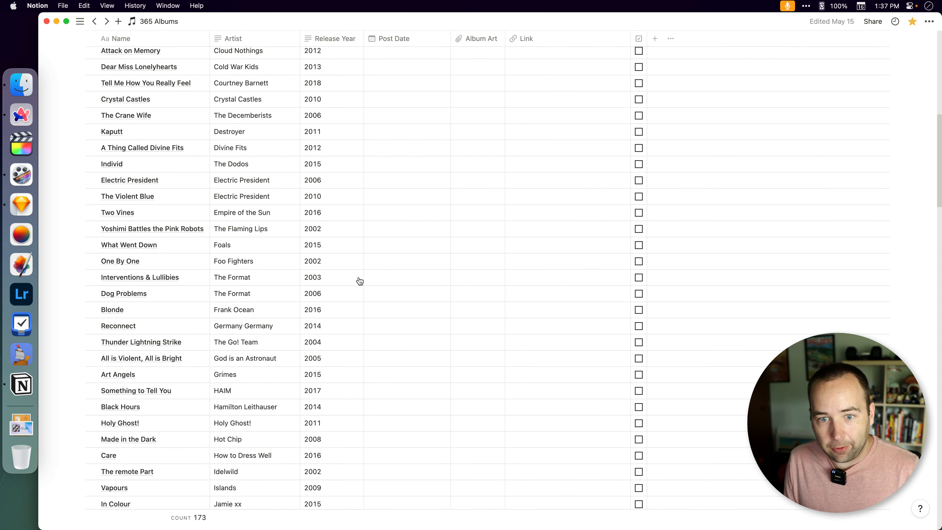
scroll(360, 281, down, 5)
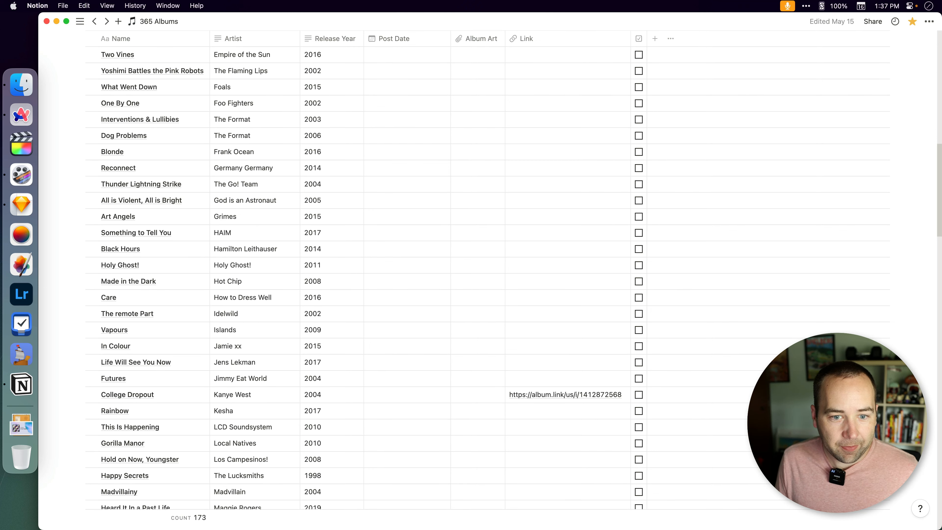
scroll(322, 174, down, 4)
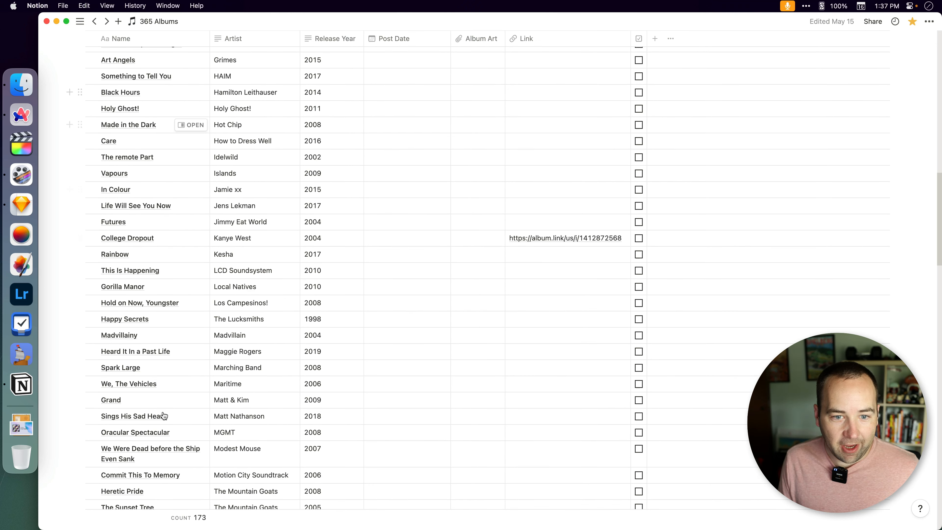
scroll(330, 403, up, 20)
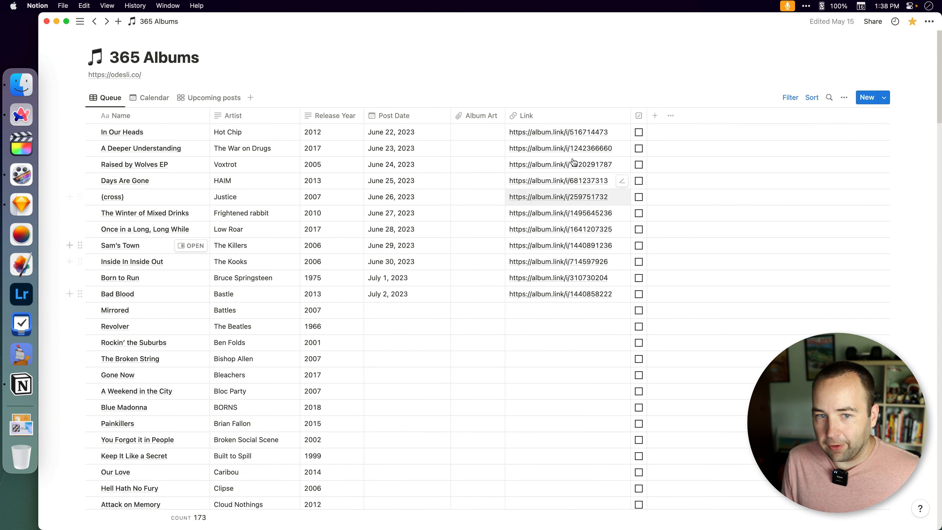
Check the streaming link page for "In Our Heads" and the 365 Albums database's Calendar view, ending back in the Queue view.
click(537, 133)
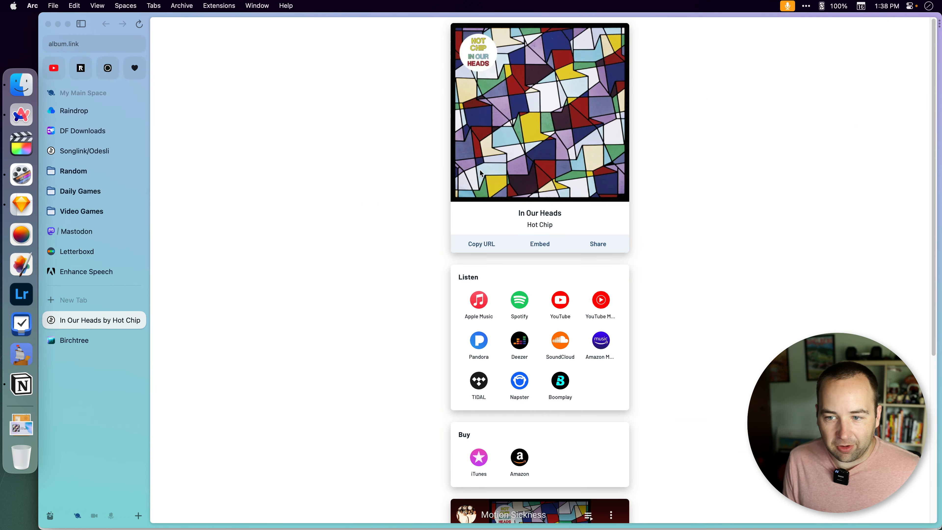
key(super+Tab)
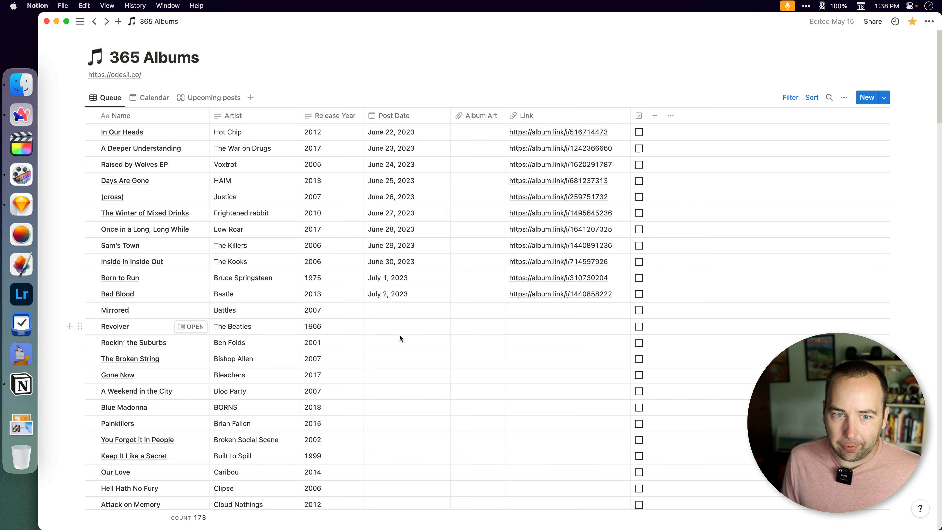
click(150, 98)
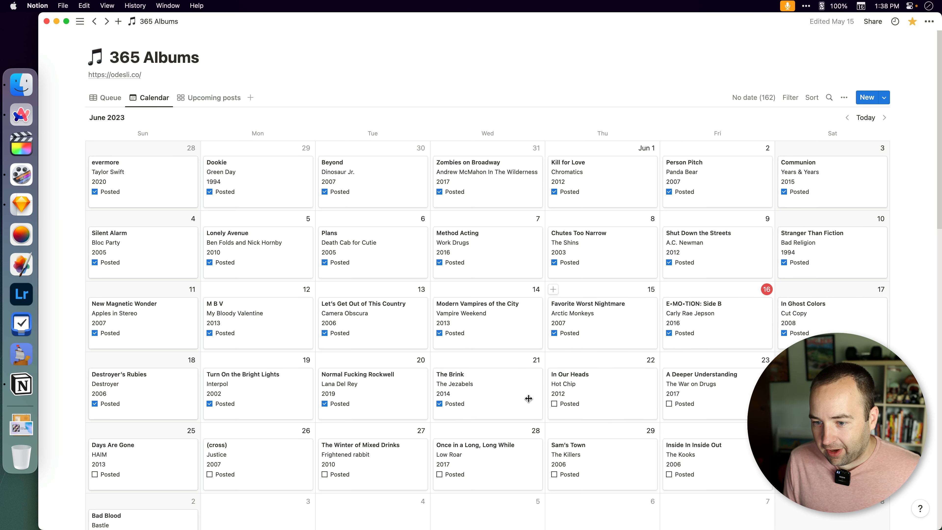
click(108, 98)
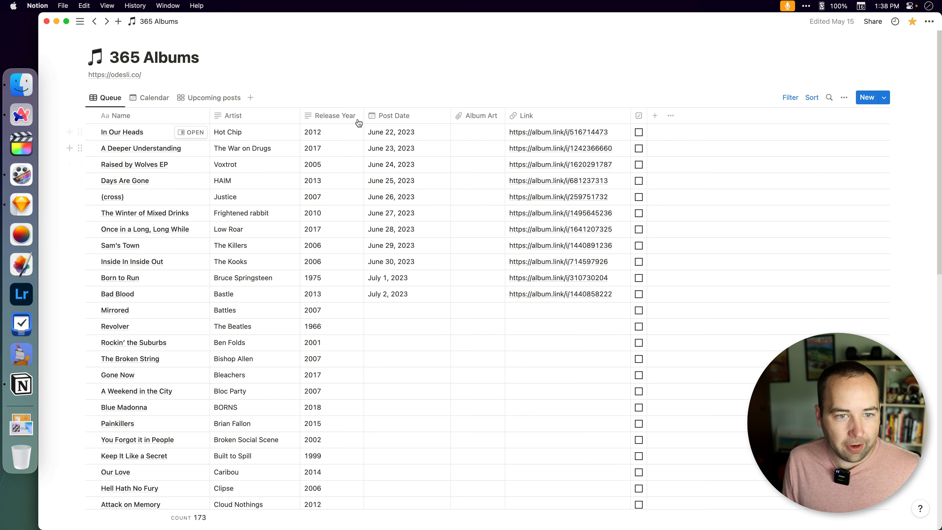
Switch to Arc and try to pull the cover art out of the "In Our Heads" album page.
key(super+Tab)
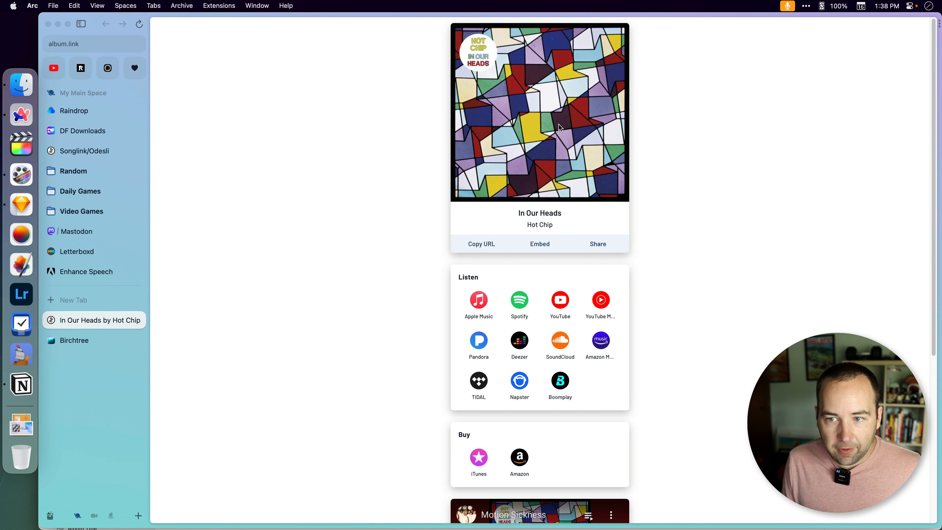
drag(513, 148, 274, 182)
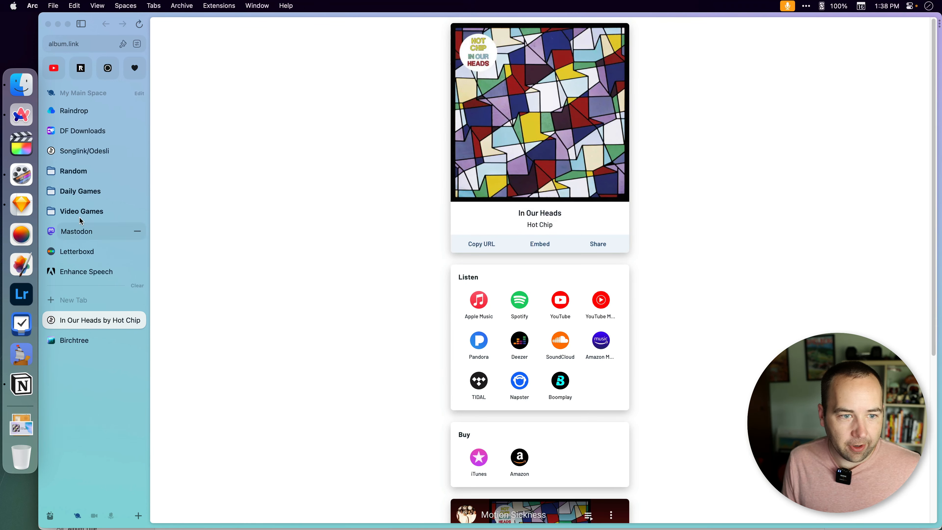
Switch to the "Albums 217" document in Sketch and examine the finished "In Our Heads" artboard up close.
click(21, 205)
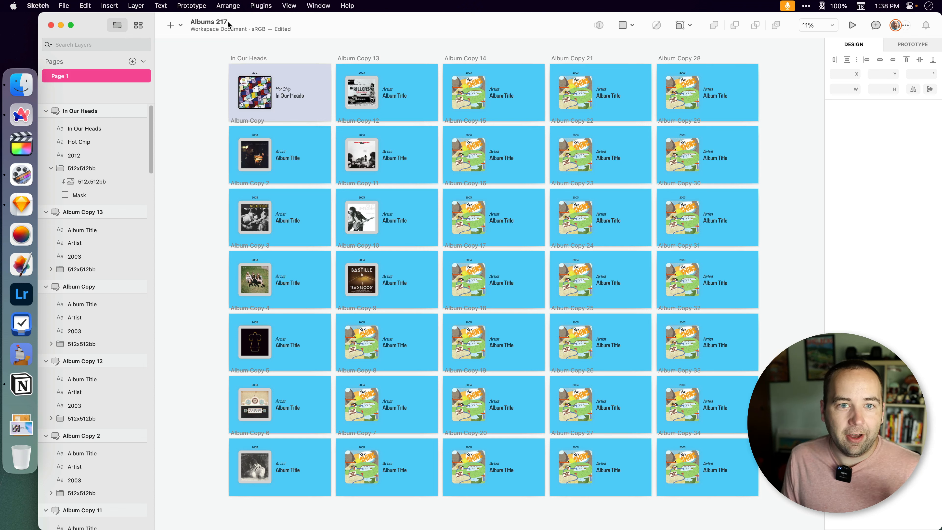
mouse_move(228, 24)
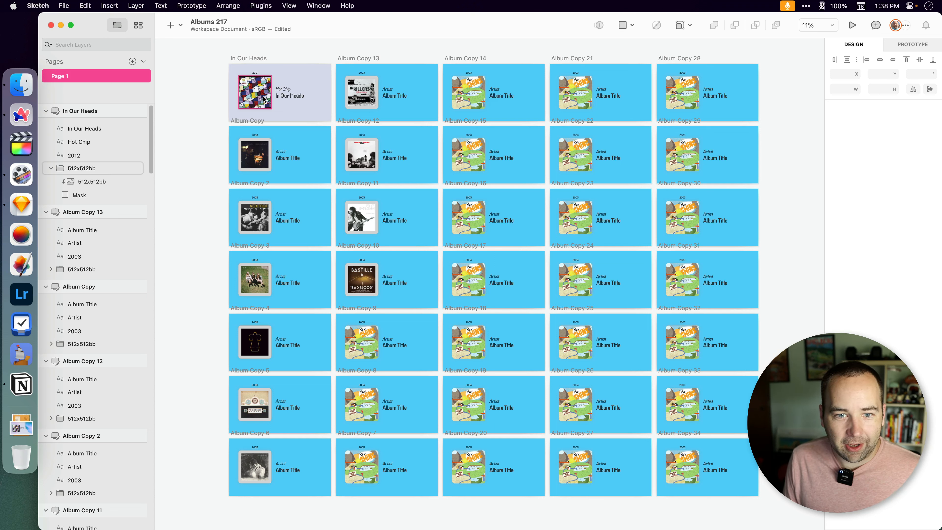
scroll(255, 94, up, 5)
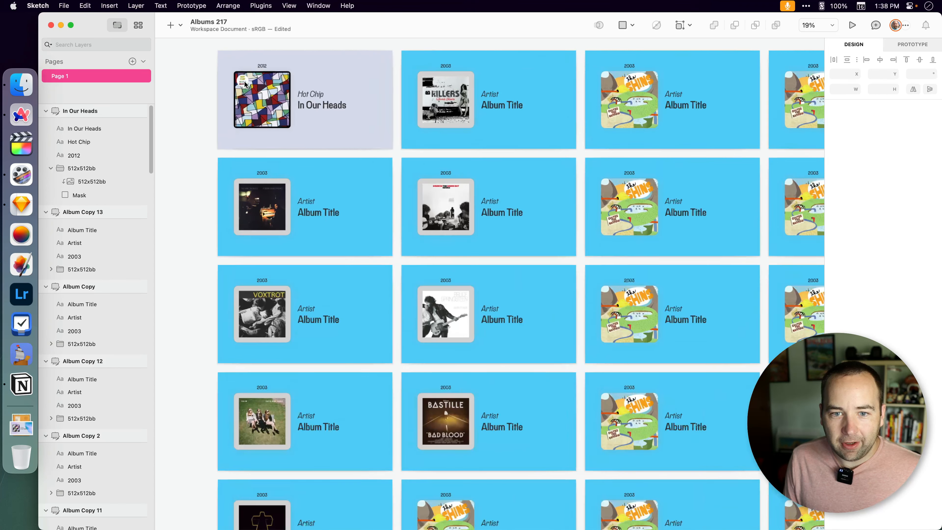
scroll(303, 146, up, 4)
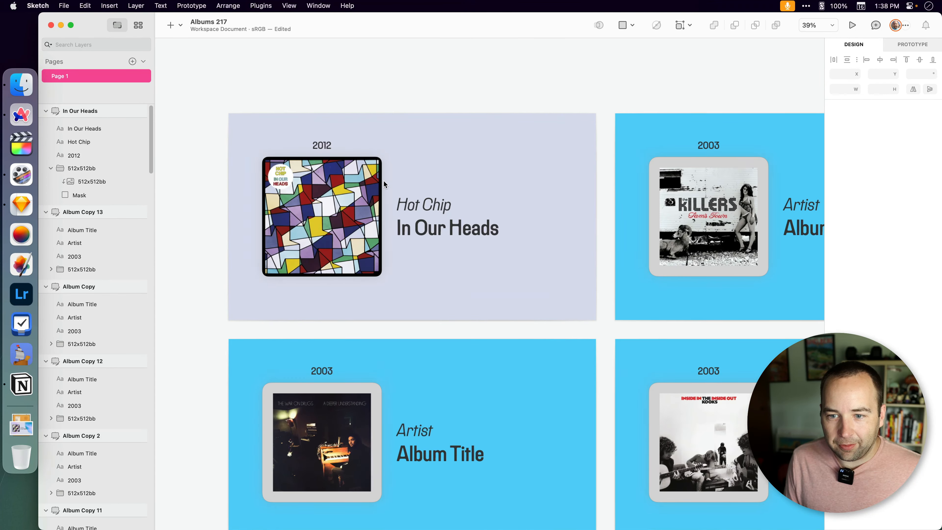
scroll(306, 146, up, 1)
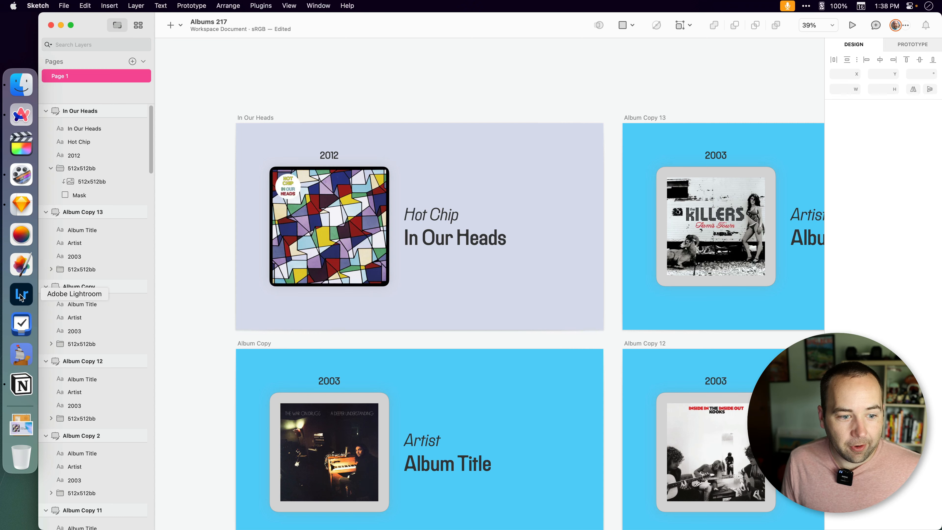
Check the "In Our Heads" row in Notion's Queue and compare the finished artboard in Sketch with the placeholder album artboards below it.
click(22, 385)
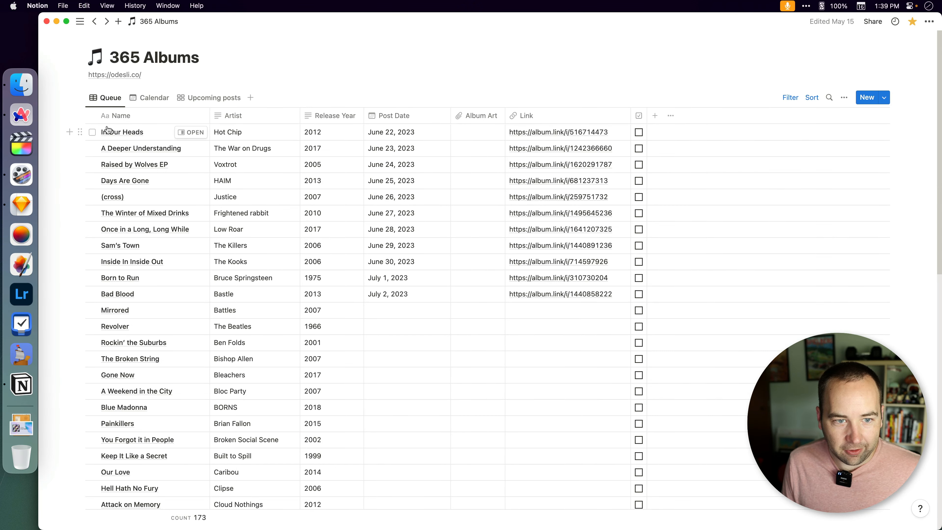
key(super+Tab)
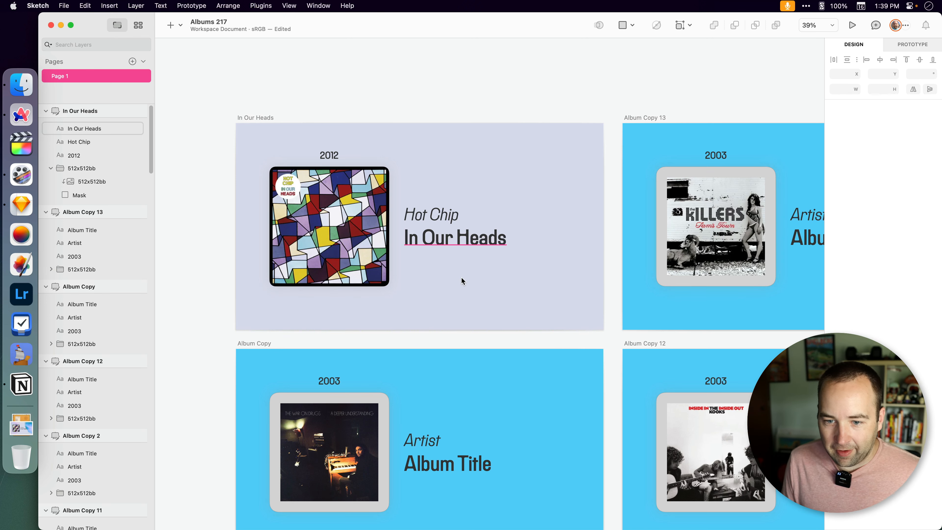
scroll(461, 280, down, 5)
scroll(520, 370, down, 5)
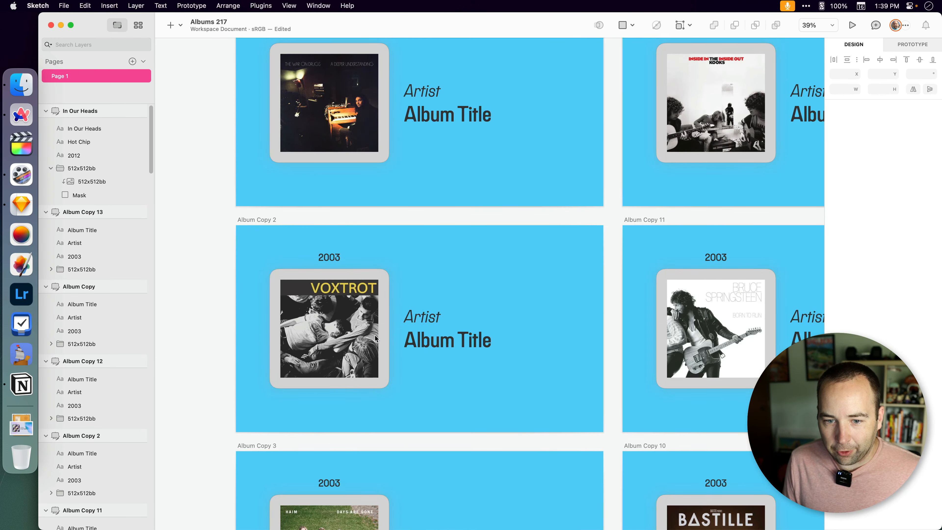
scroll(470, 404, down, 6)
scroll(435, 305, up, 12)
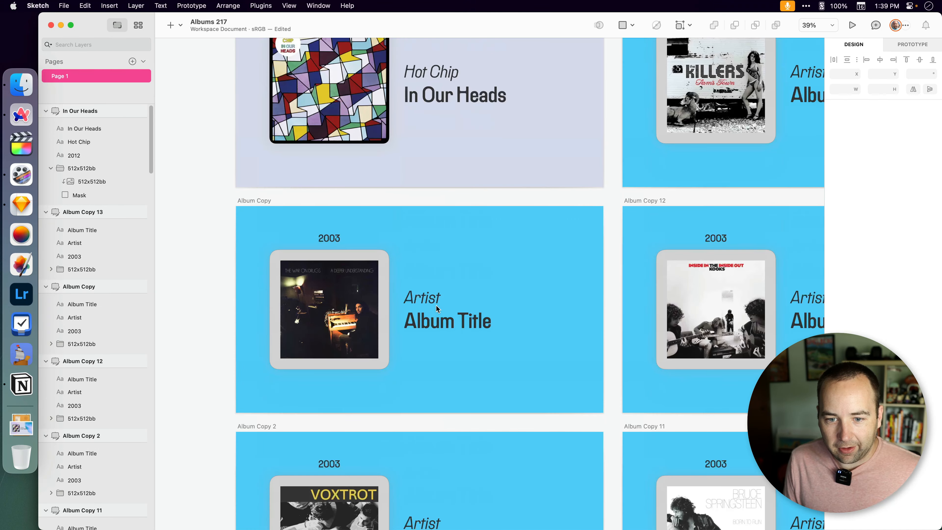
scroll(437, 308, up, 5)
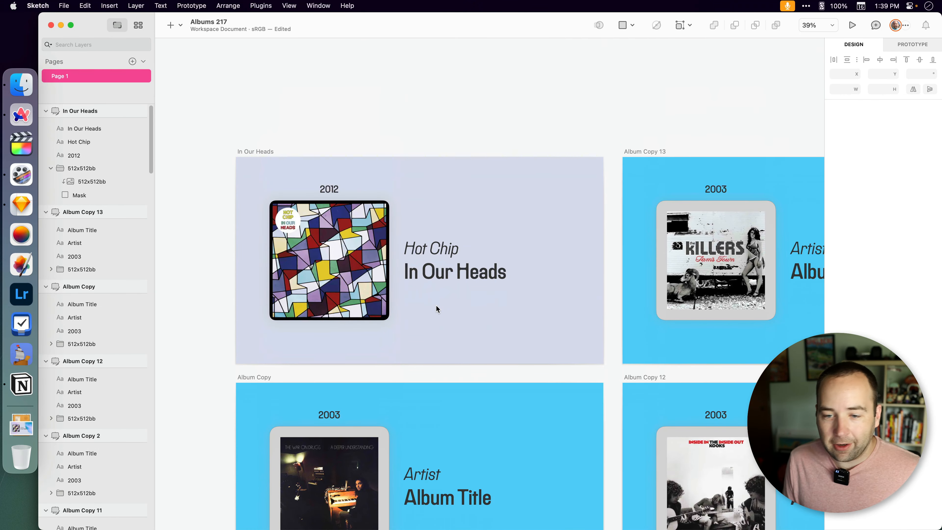
Switch to The Graints mash library document and browse its grid of abstract gradient shapes.
key(super+grave)
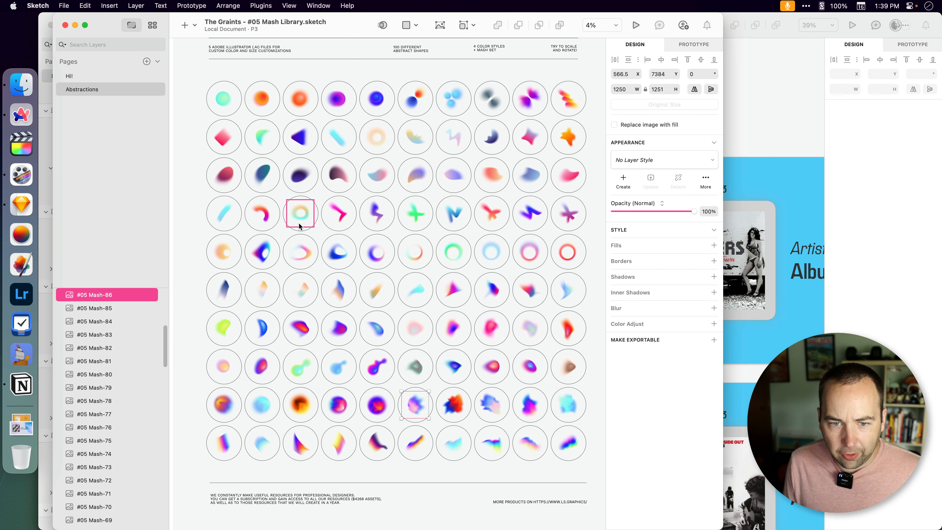
key(super+grave)
key(super+grave)
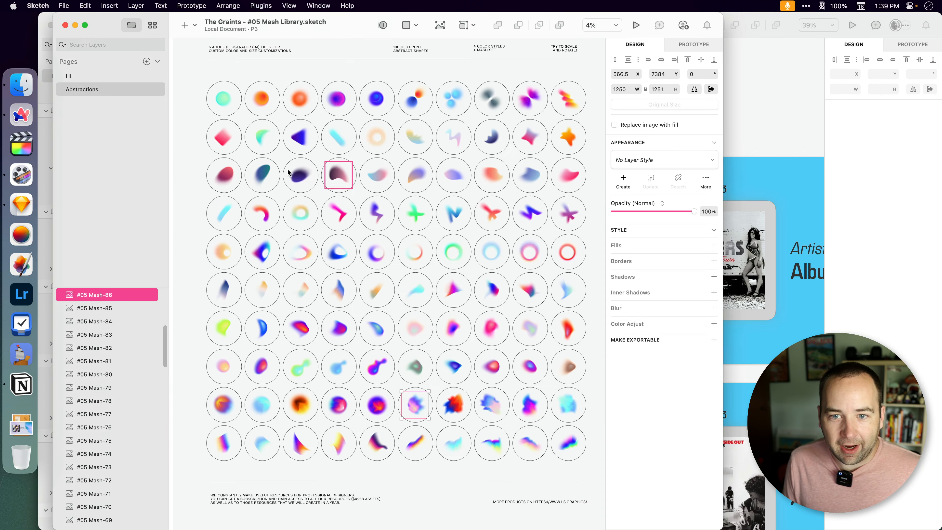
scroll(296, 173, up, 5)
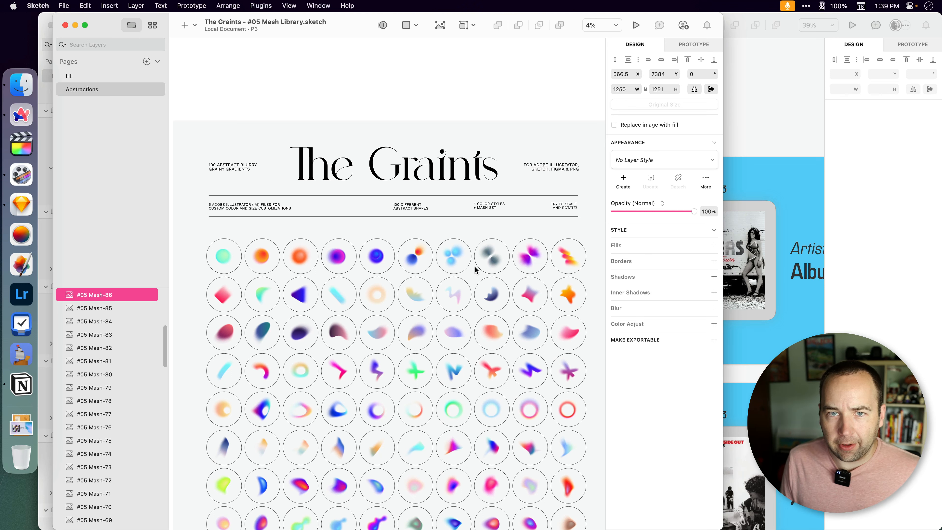
scroll(476, 269, down, 1)
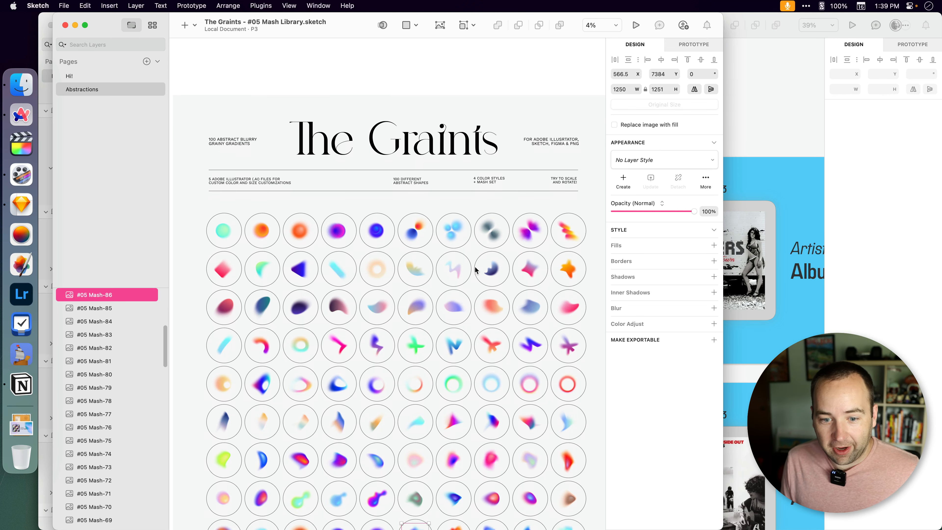
scroll(476, 269, down, 1)
scroll(275, 321, down, 1)
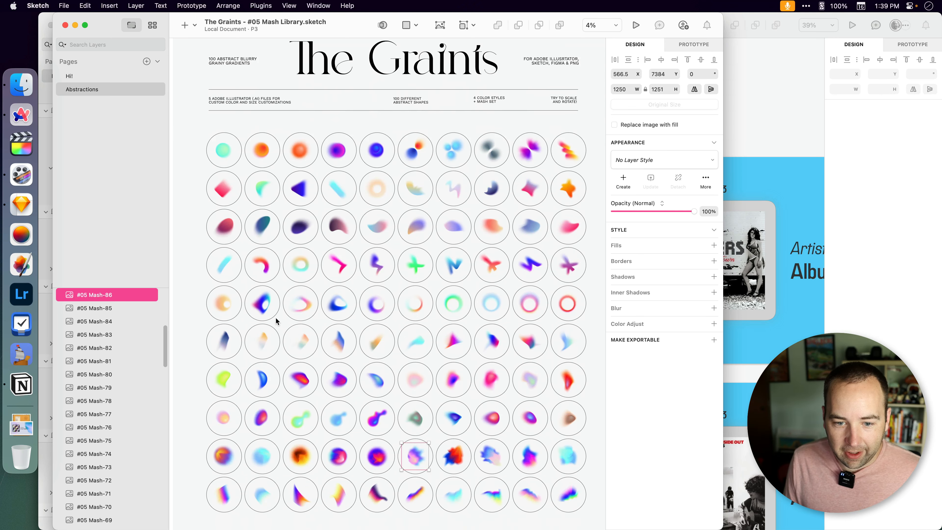
scroll(275, 323, down, 5)
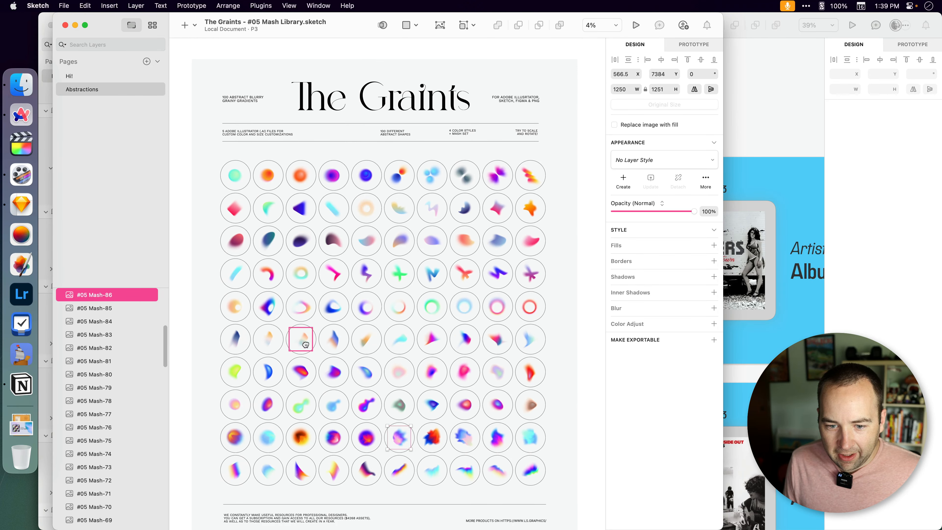
scroll(302, 340, down, 1)
scroll(334, 293, up, 5)
drag(429, 308, 392, 326)
key(super+grave)
key(super+grave)
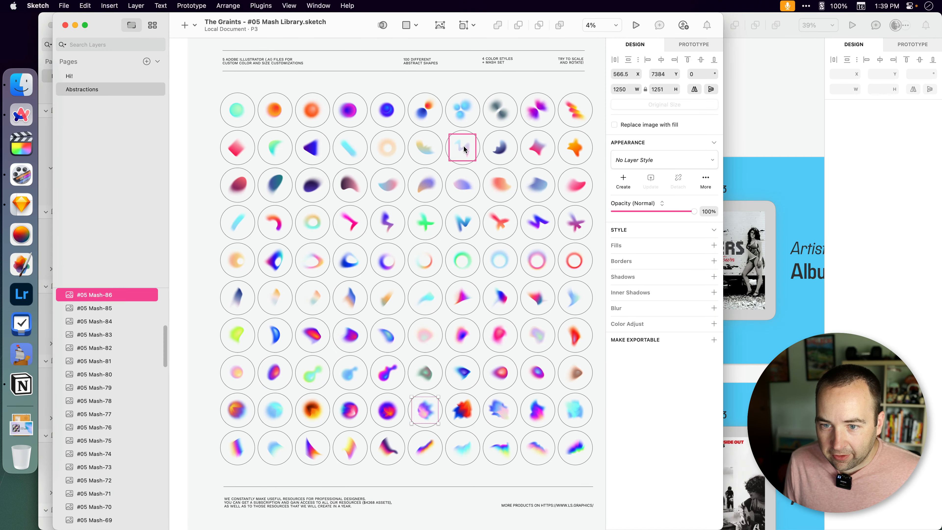
Copy the lavender gradient shape #05 Mash-27 from the library into the "In Our Heads" artboard of Albums 217.
click(463, 185)
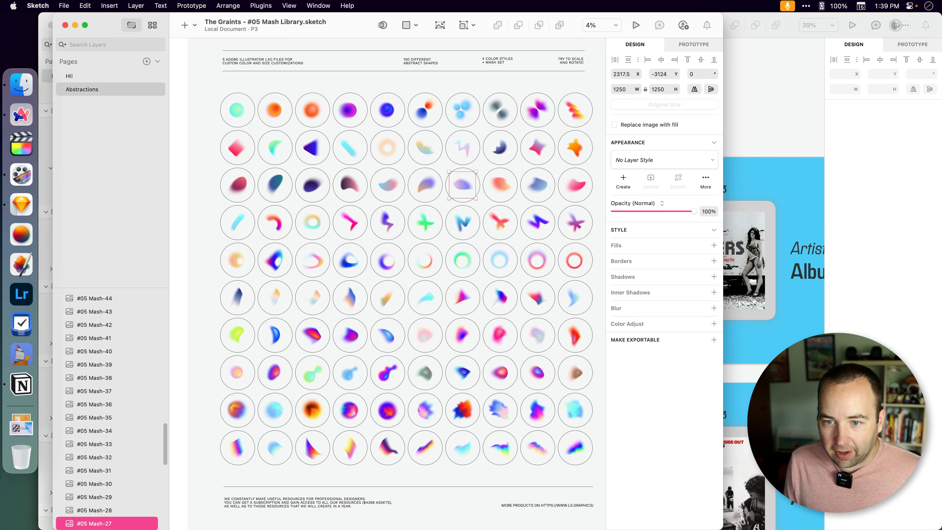
key(super+grave)
click(254, 151)
key(super+v)
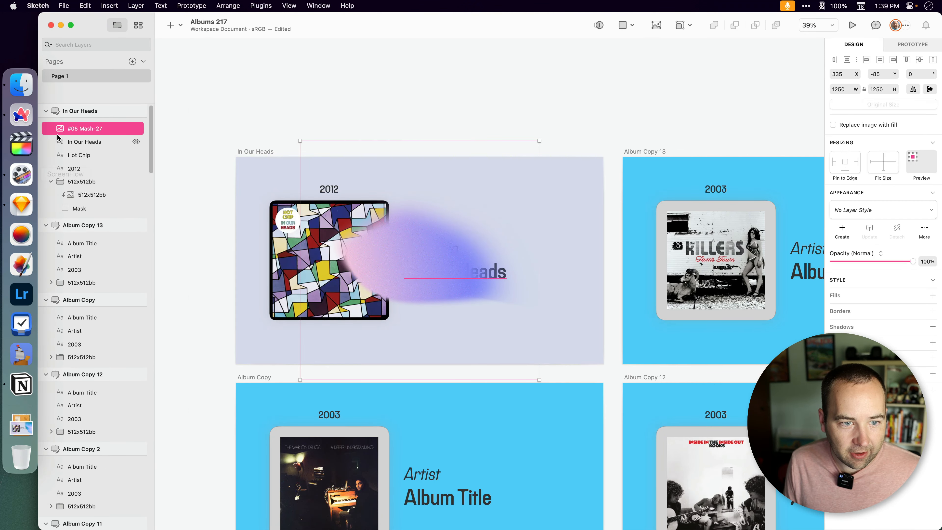
Place #05 Mash-27 behind the cover and texts, scaled to about 2074 × 2074 and rotated 58° over the artboard's left side.
drag(58, 136, 59, 215)
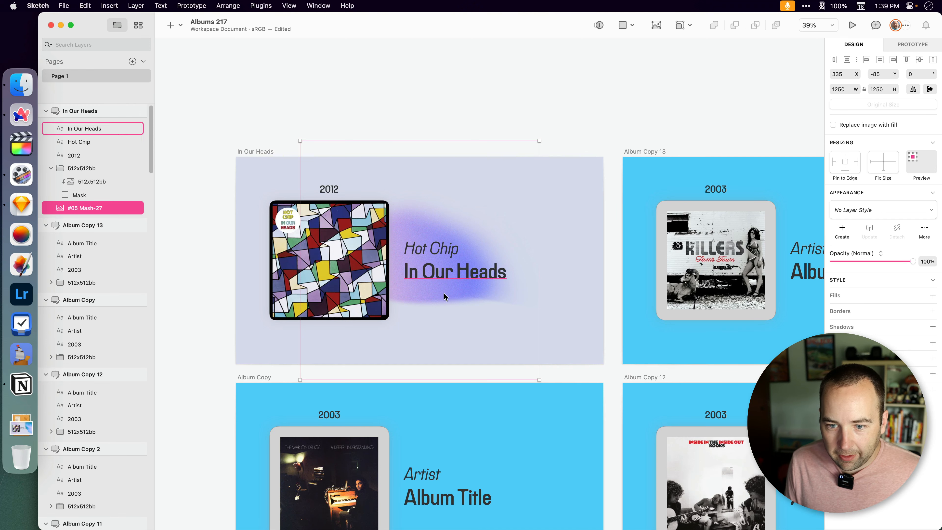
drag(458, 379, 475, 459)
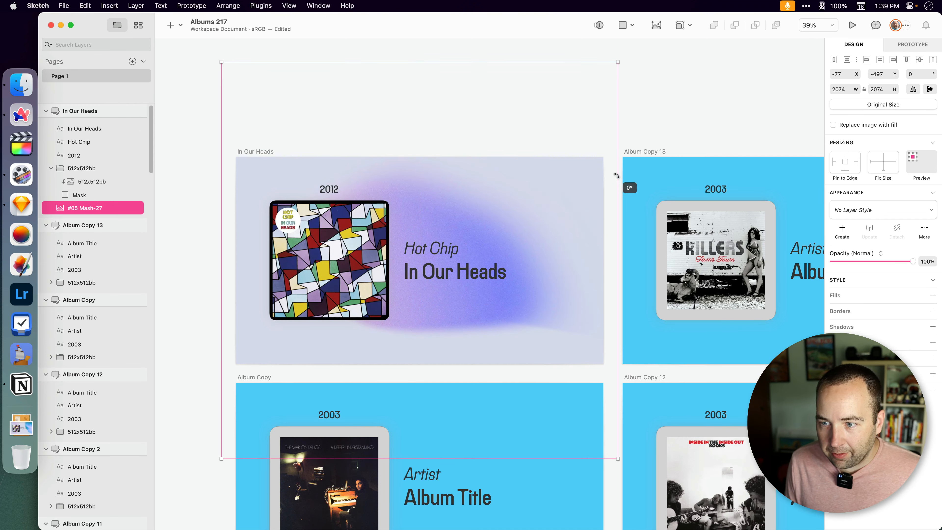
mouse_move(617, 175)
mouse_down()
mouse_move(647, 328)
mouse_move(463, 191)
mouse_move(330, 208)
mouse_up()
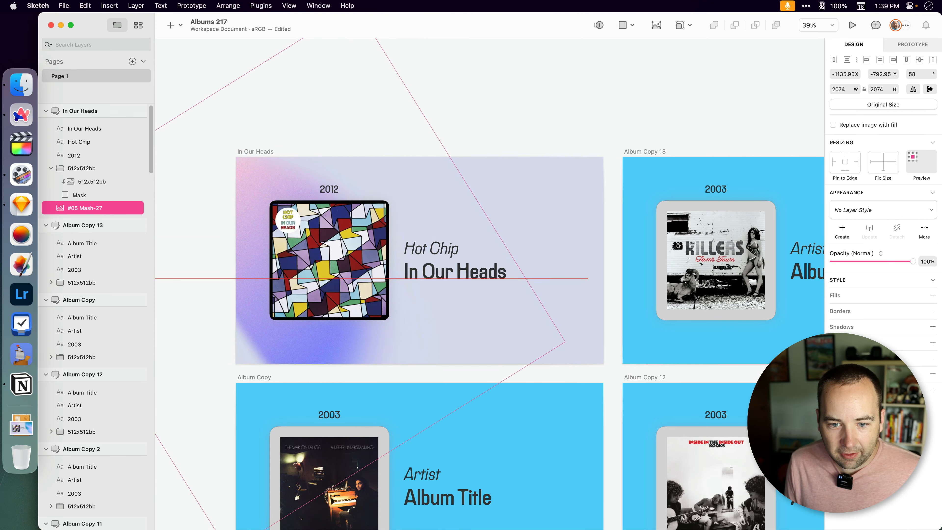
Copy the pink and blue gradient #05 Mash-86 from the library and paste it above #05 Mash-27 in the "In Our Heads" artboard.
key(super+grave)
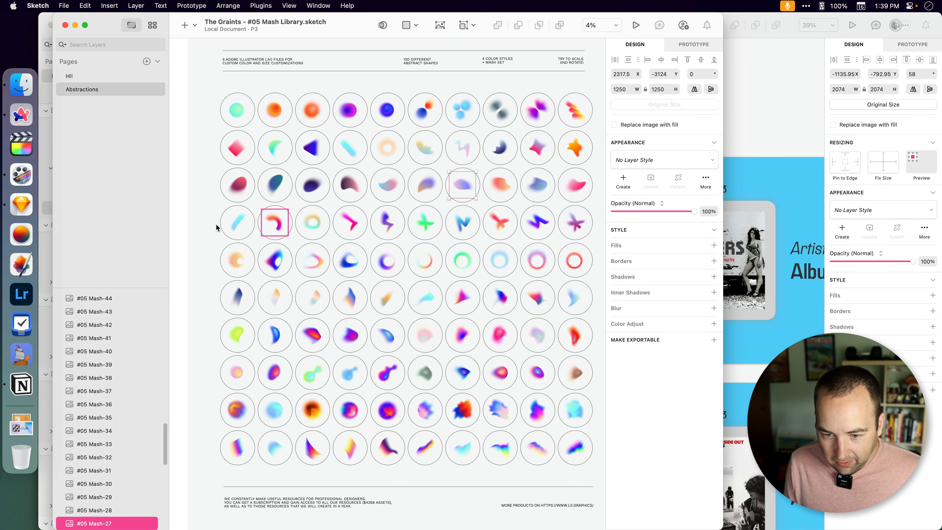
click(427, 413)
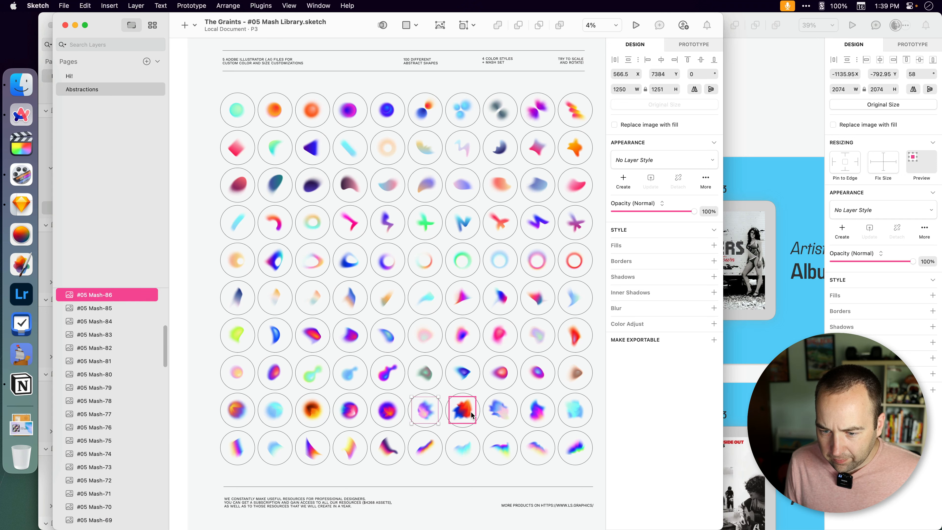
key(super+c)
key(super+grave)
key(super+v)
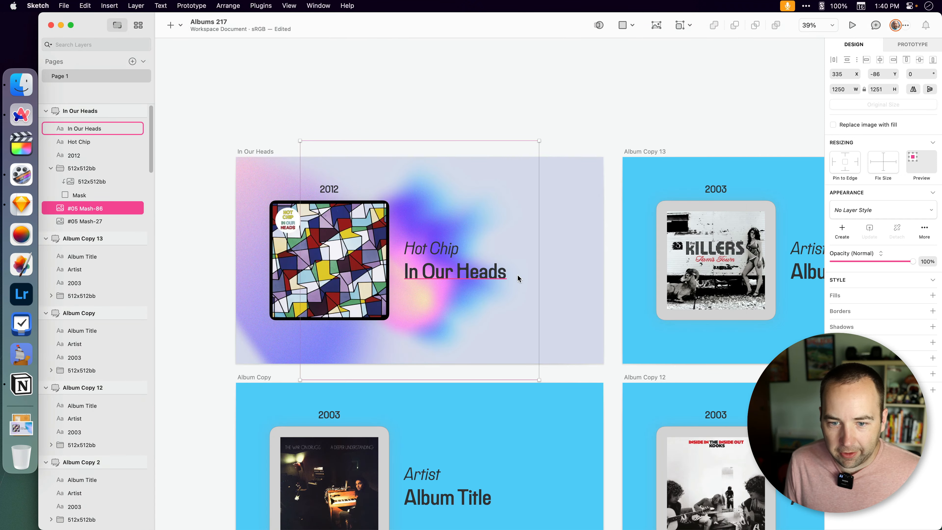
Enlarge #05 Mash-86 to about 2428 × 2430, rotate it to -88° and position it over the artboard's lower-right corner.
drag(539, 314, 664, 312)
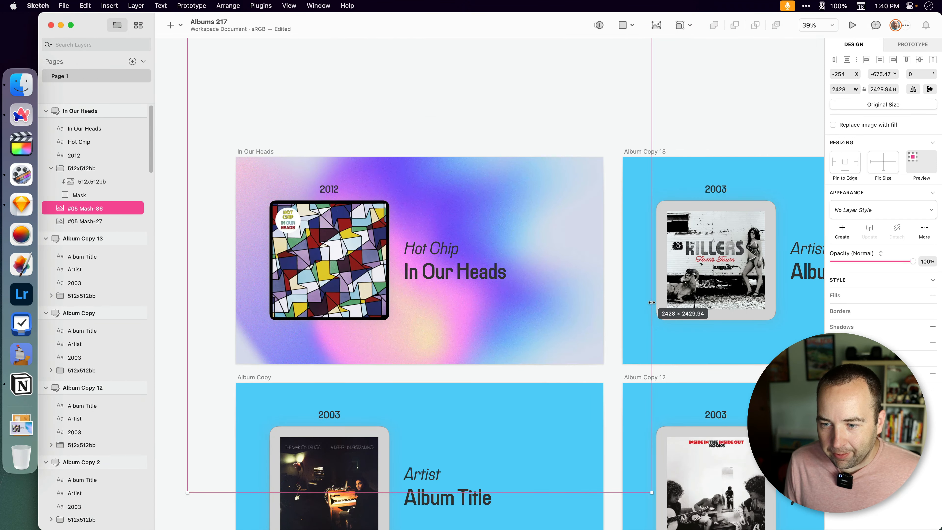
drag(650, 277, 455, 139)
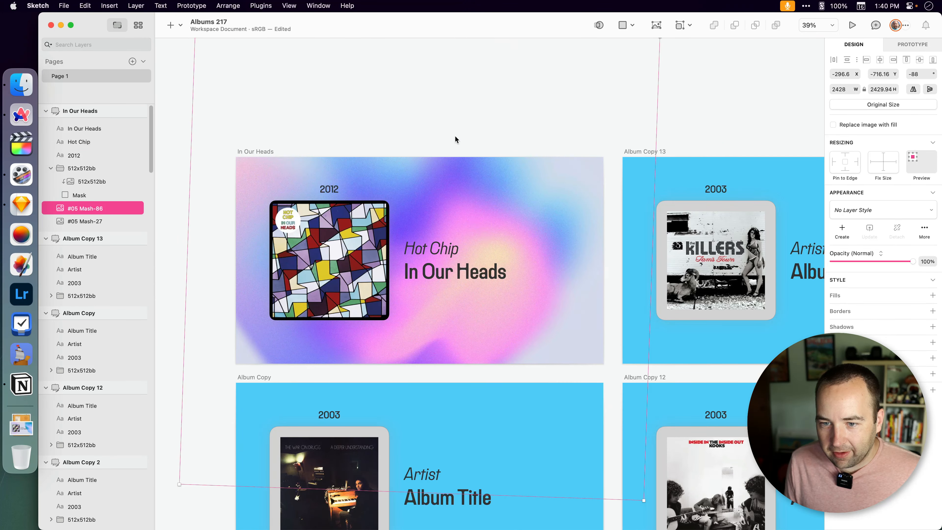
drag(491, 186, 638, 253)
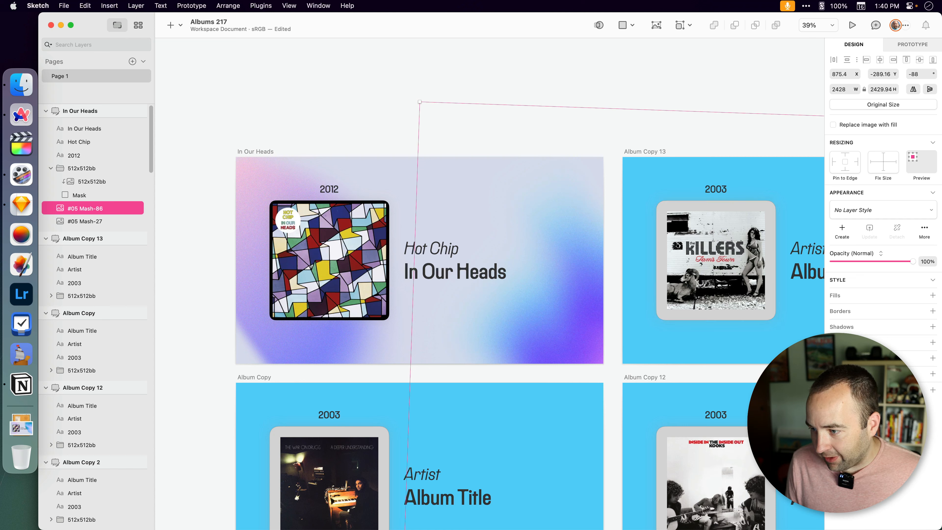
Add a color adjustment that shifts #05 Mash-86 toward magenta, and nudge #05 Mash-27 slightly down and left.
click(914, 376)
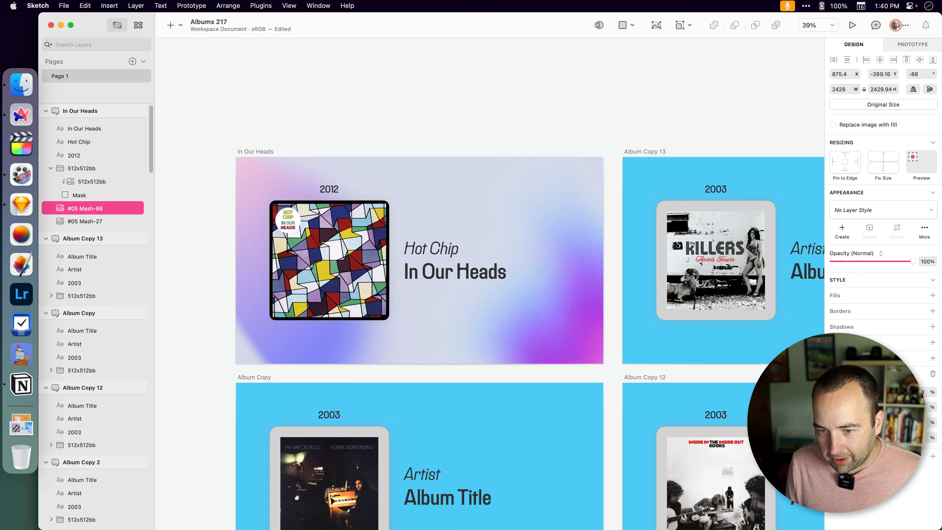
click(248, 289)
click(334, 121)
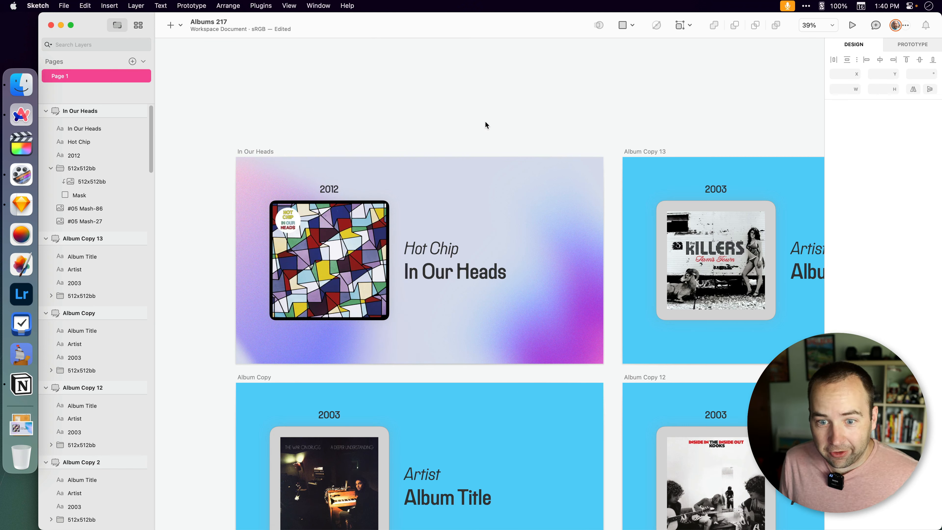
Shift #05 Mash-27 further down and left on the "In Our Heads" artboard and enlarge it to about 2240 × 2240.
click(257, 152)
scroll(489, 300, down, 5)
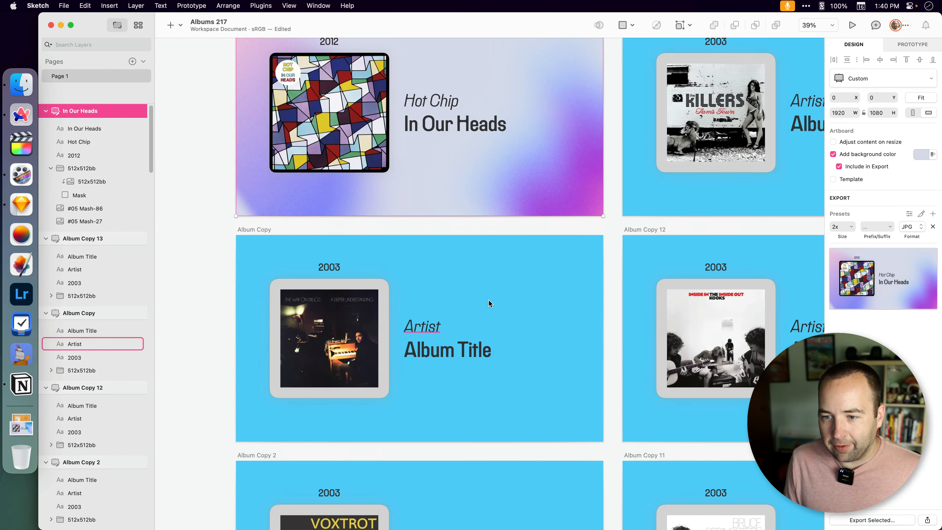
scroll(488, 299, down, 3)
scroll(378, 196, down, 4)
scroll(465, 269, up, 2)
scroll(321, 120, up, 5)
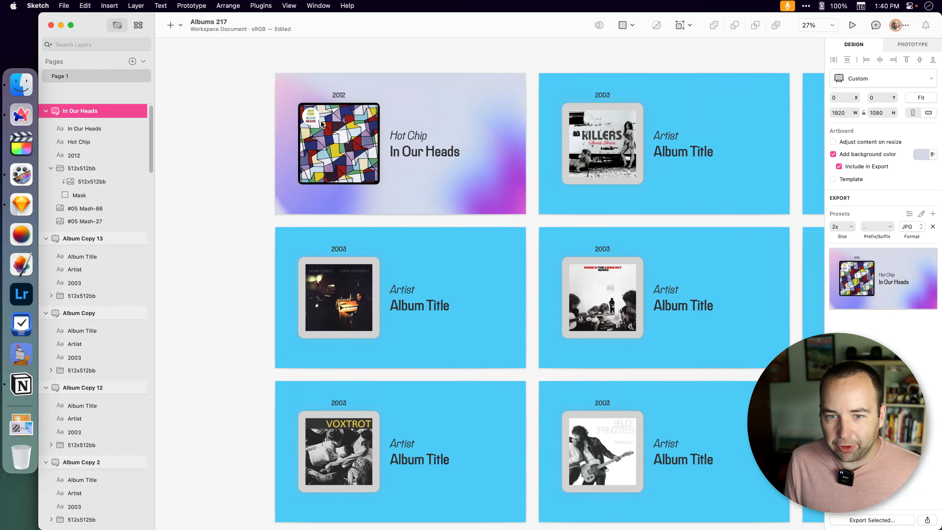
scroll(279, 218, up, 3)
click(280, 218)
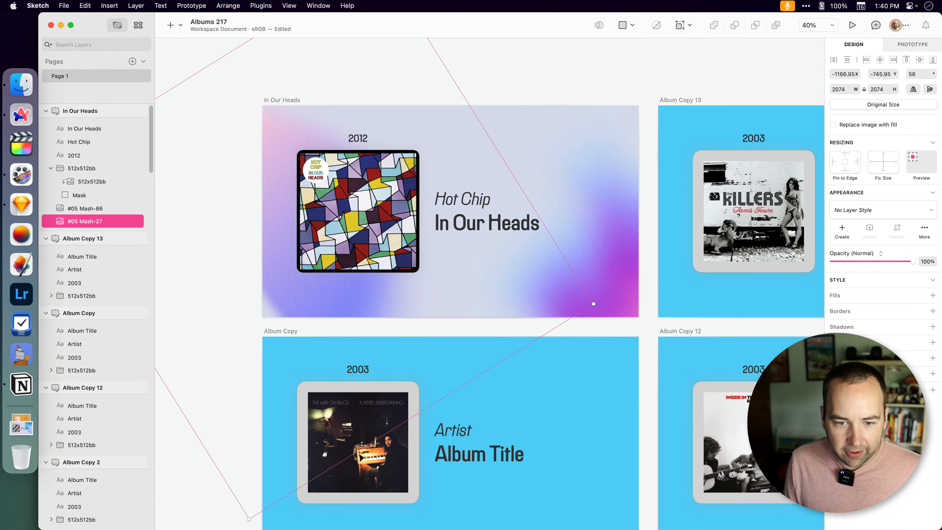
drag(280, 299, 268, 316)
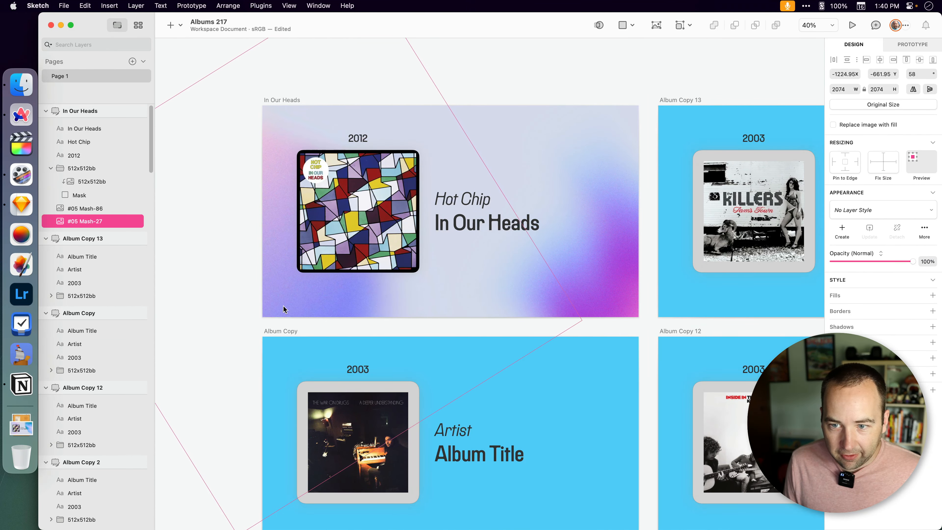
drag(469, 152, 497, 121)
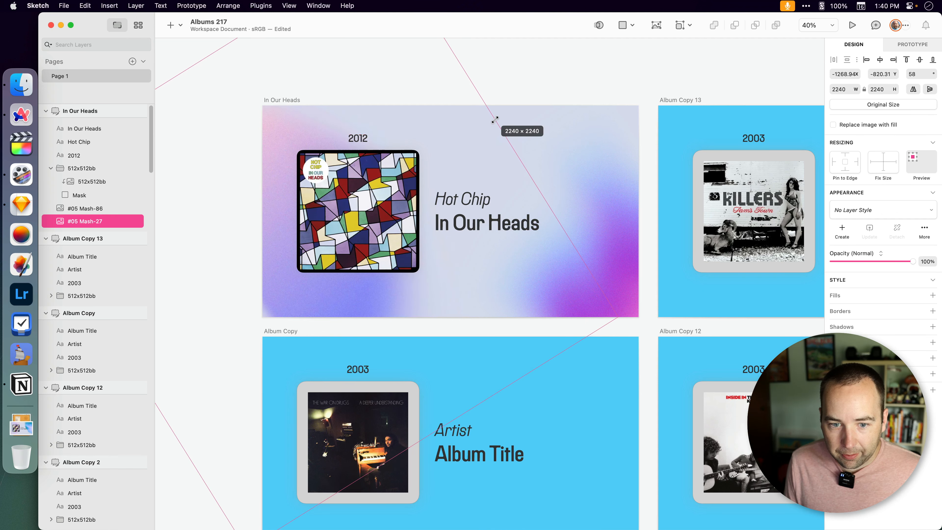
click(326, 64)
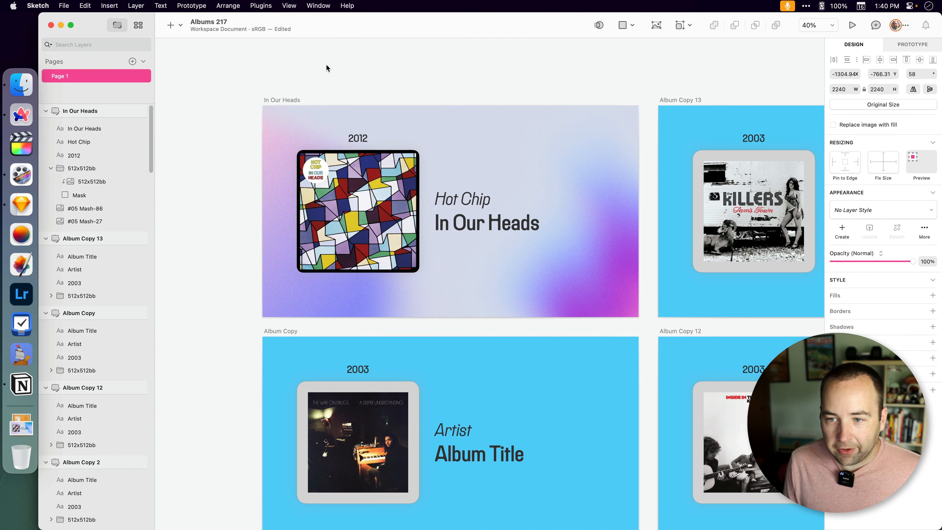
Export the "In Our Heads" artboard as a 2x JPG at 90% quality, saved for web, to the Downloads folder.
click(286, 98)
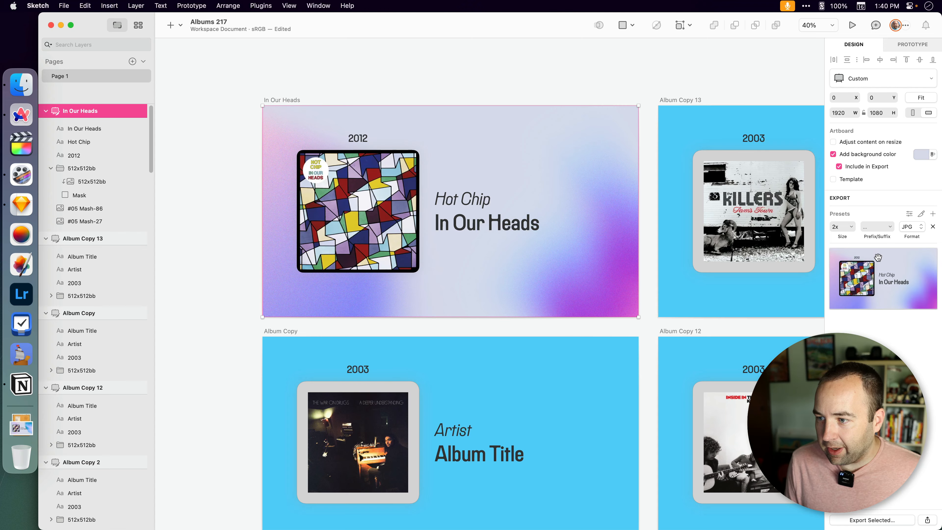
click(872, 519)
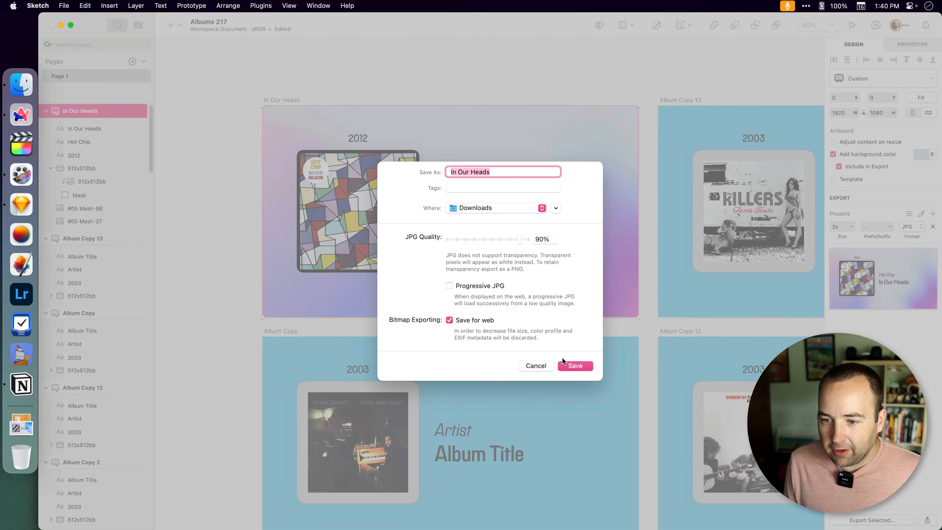
click(569, 365)
click(516, 319)
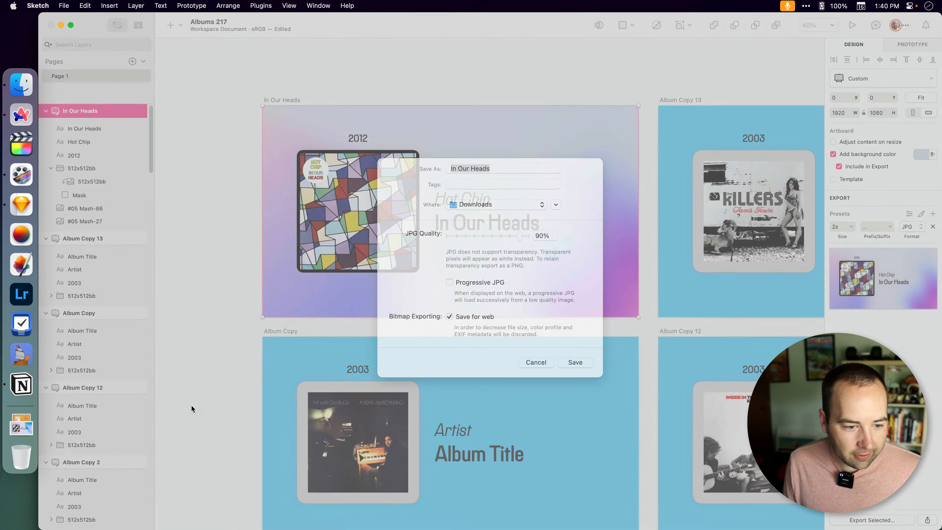
Check the Notion album queue, switch to Arc, close the open album page and bring up the Birchtree blog's Posts list.
click(22, 384)
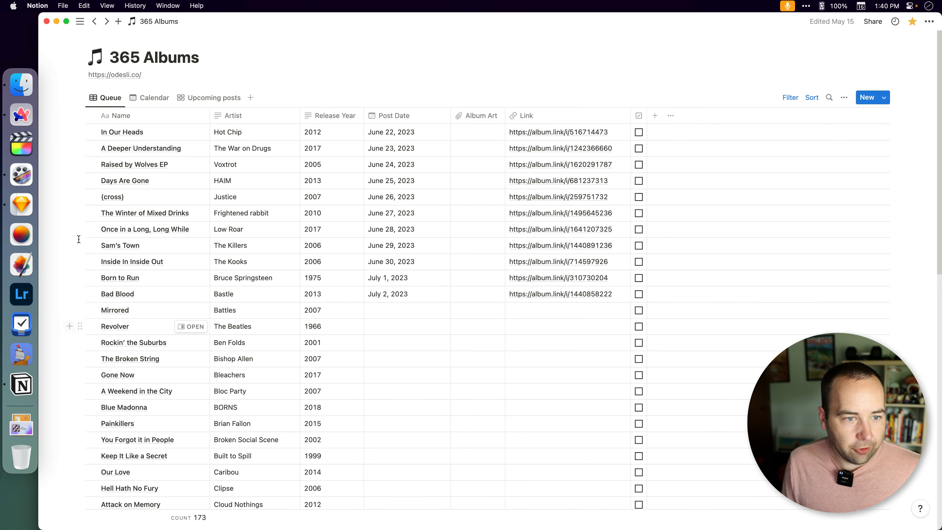
click(21, 114)
key(super+w)
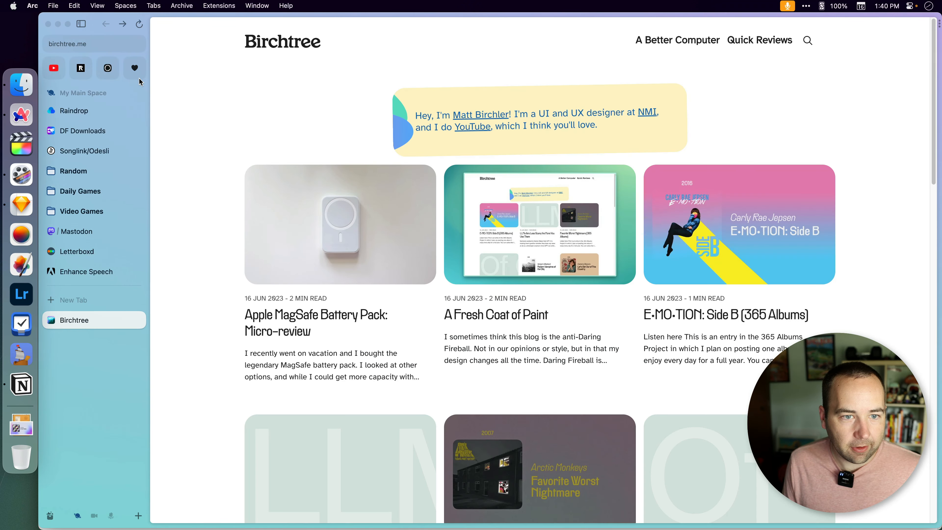
click(108, 68)
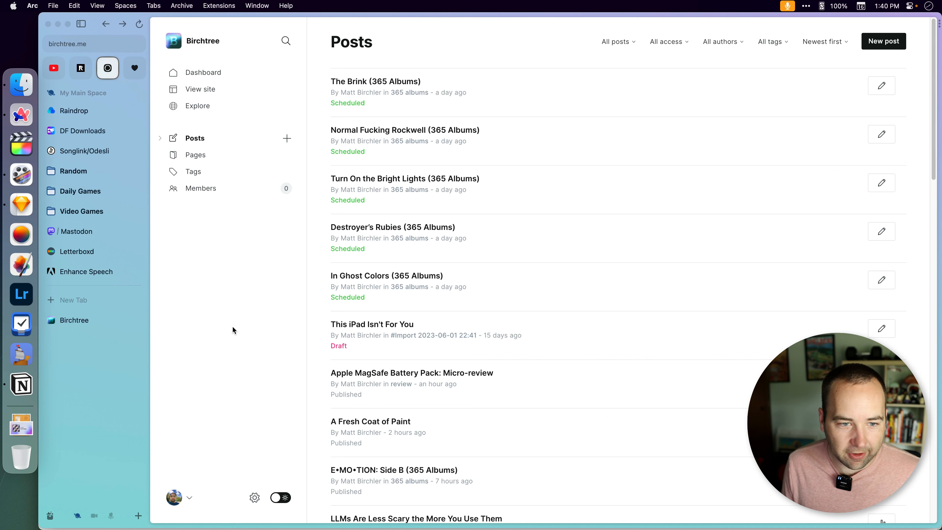
Switch back to the 365 Albums queue in Notion and open the streaming link for "In Our Heads".
key(super+Tab)
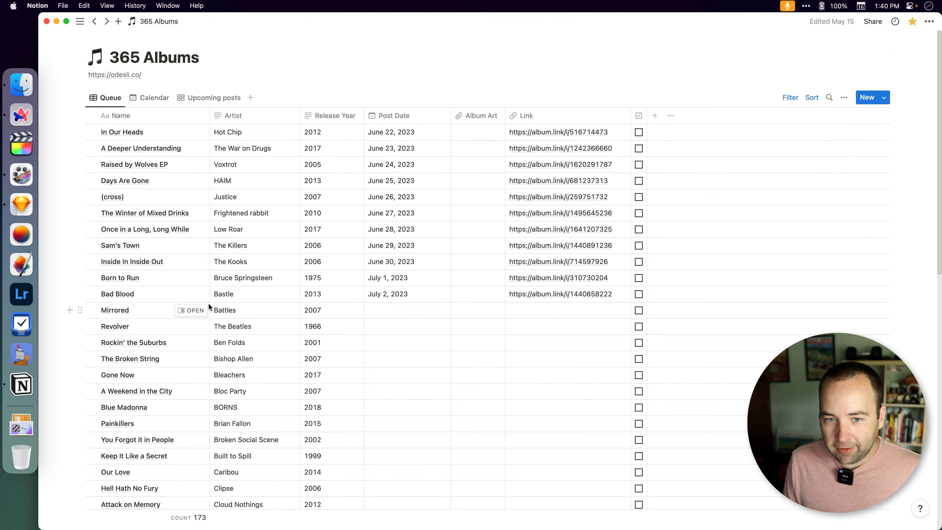
click(150, 133)
key(Escape)
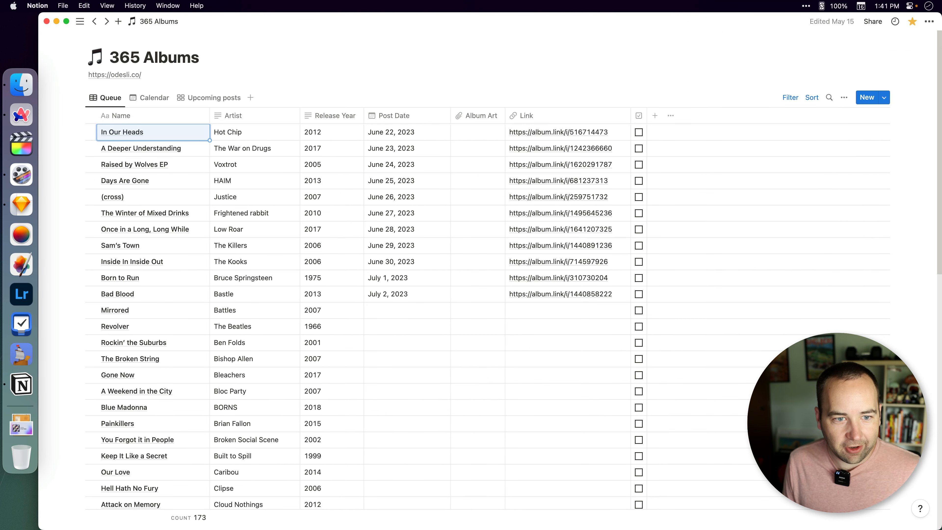
click(542, 133)
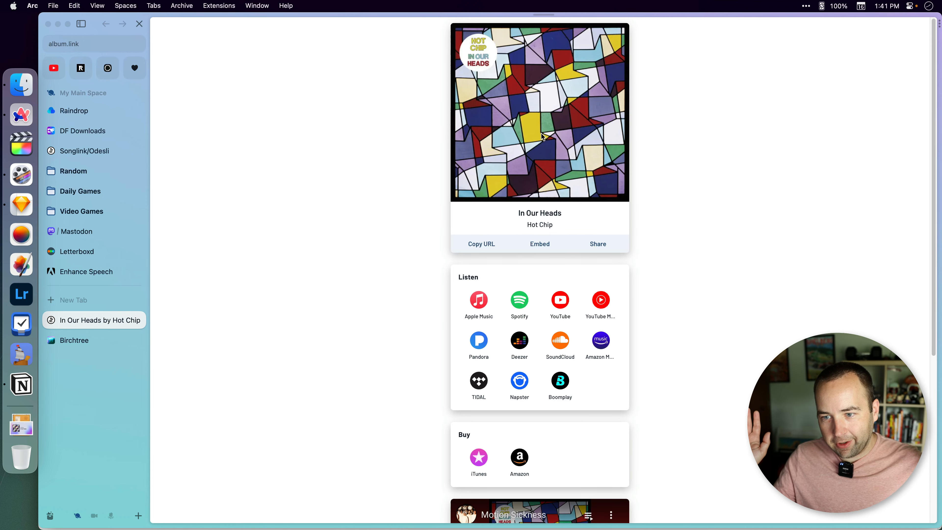
Copy the album page's link and create a Birchtree post titled "In Our Heads (365 Albums)" with a "Listen here" link, series blurb and 365 albums tag.
key(super+shift+c)
key(super+t)
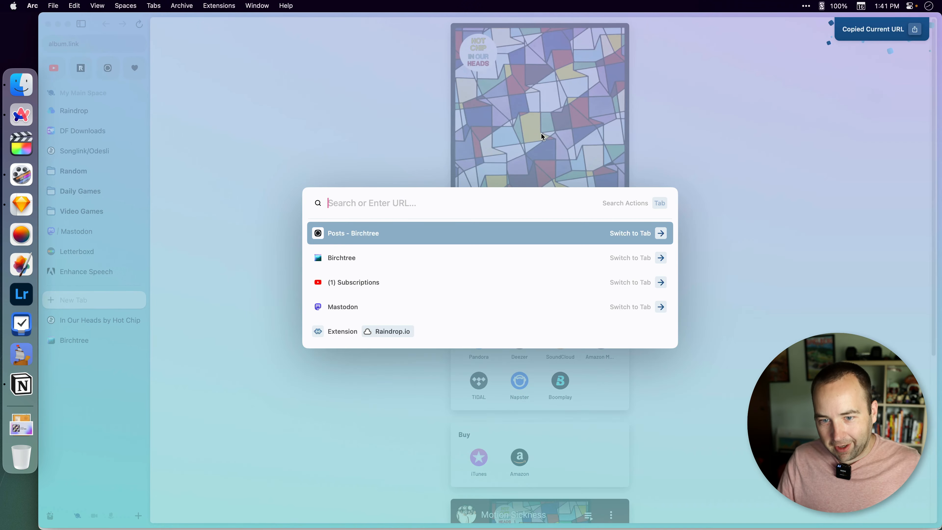
key(Return)
click(884, 41)
key(super+v)
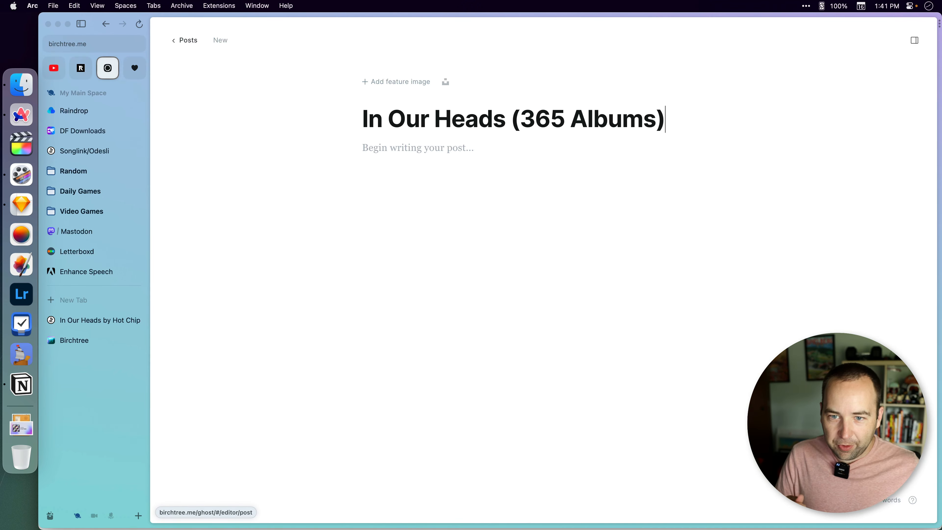
key(Tab)
key(super+v)
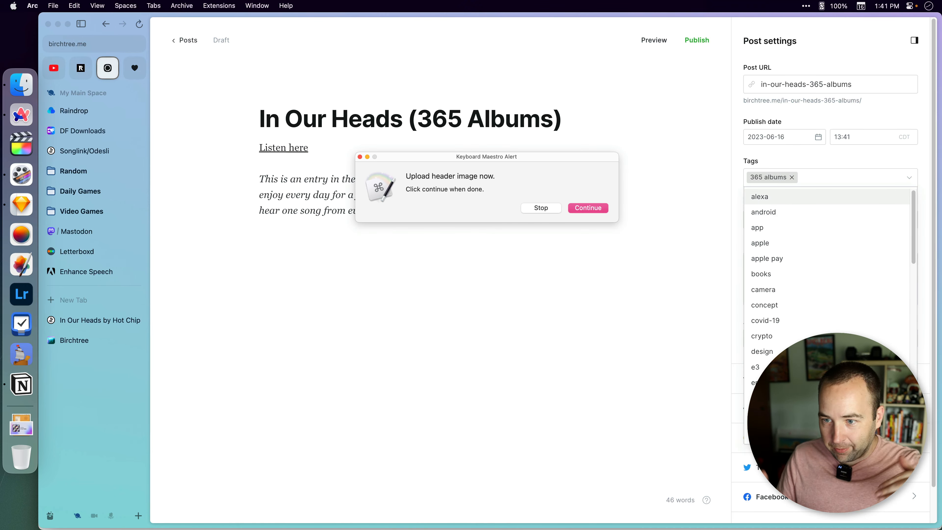
Add In Our Heads.jpg from the Downloads folder as the post's feature image and let the paused macro continue.
click(21, 427)
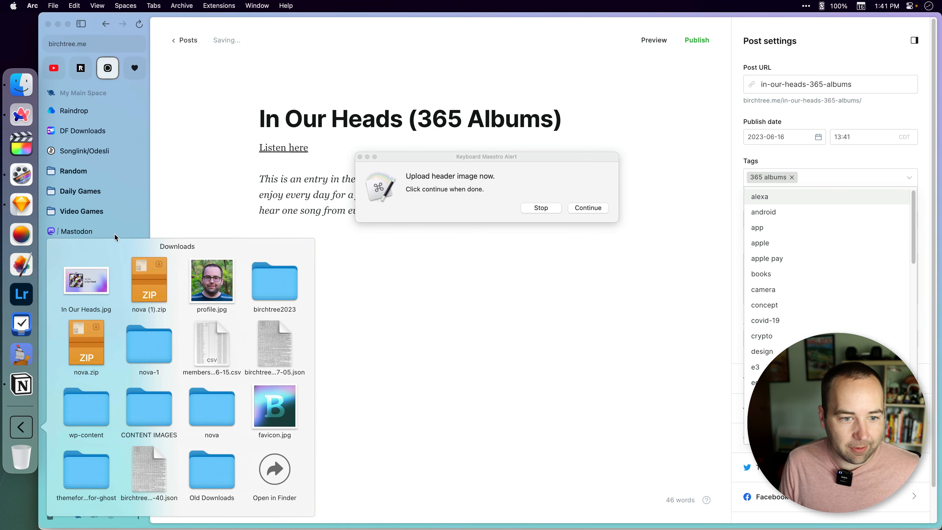
drag(84, 277, 397, 96)
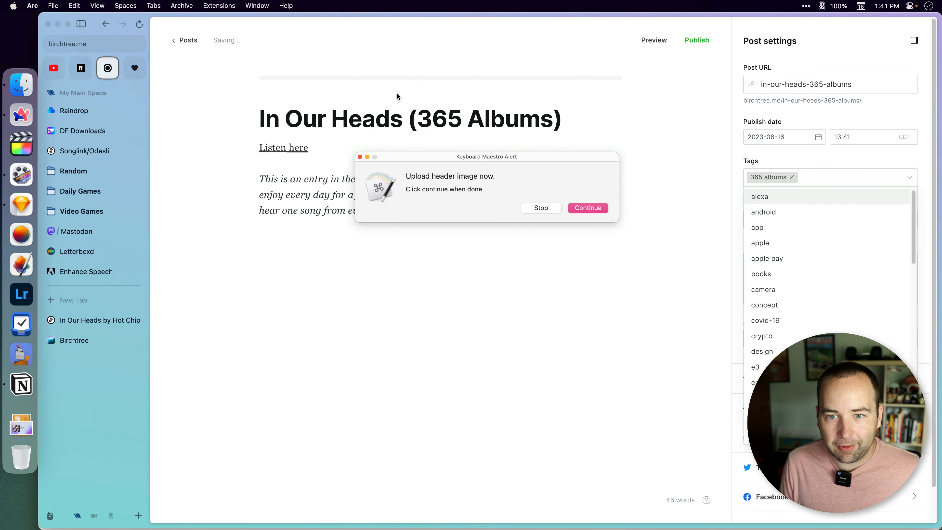
click(594, 206)
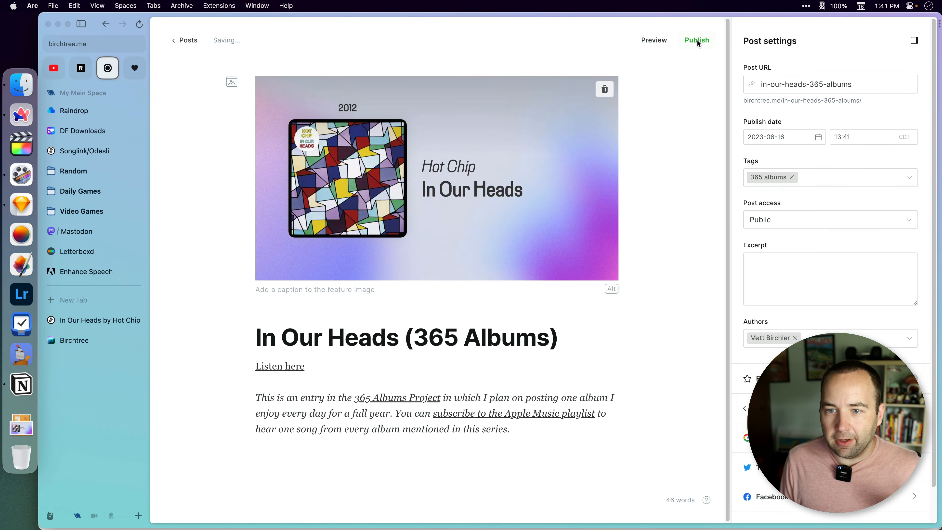
Set the post to publish on 2023-06-22 at 07:00, checking the date against the Notion album queue.
click(697, 39)
click(416, 250)
click(498, 276)
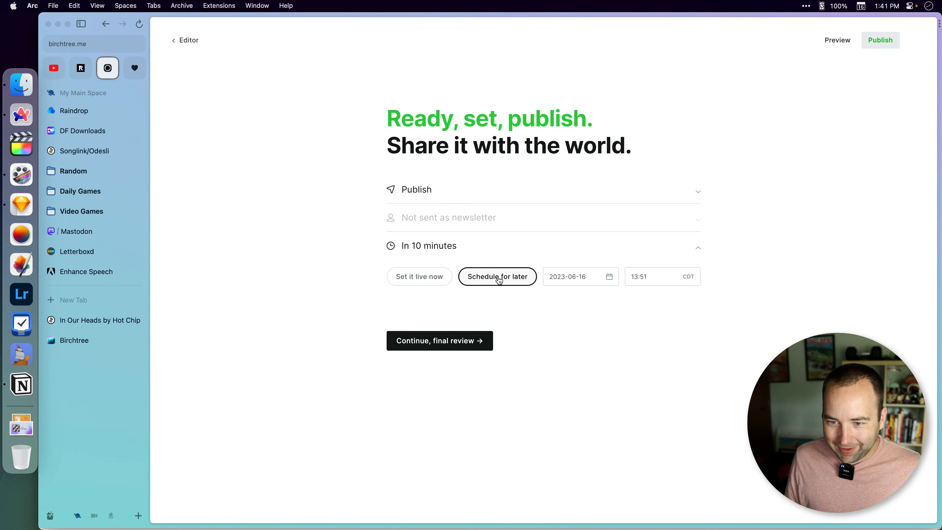
click(610, 277)
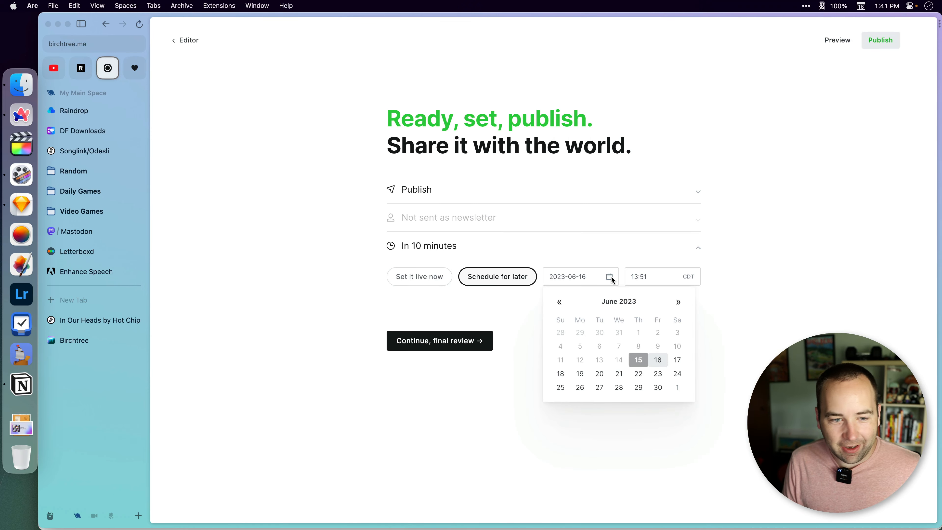
click(638, 374)
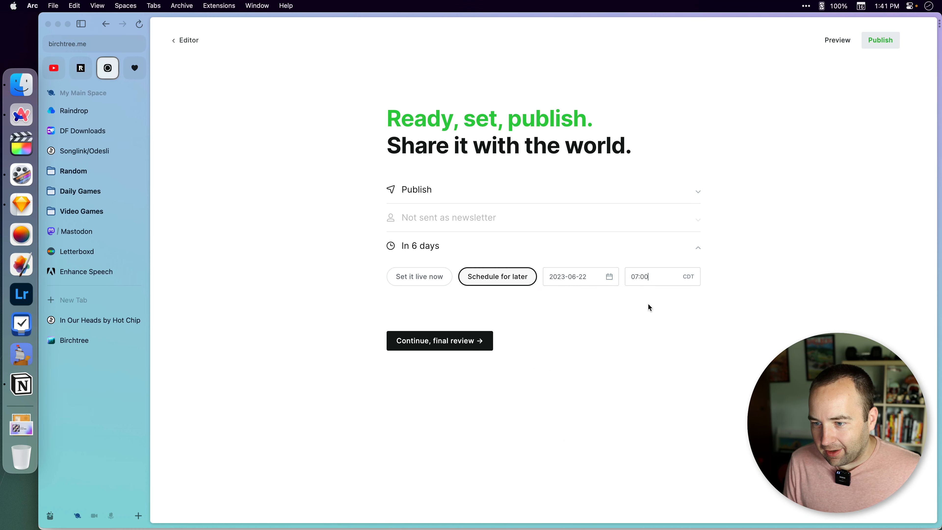
click(22, 384)
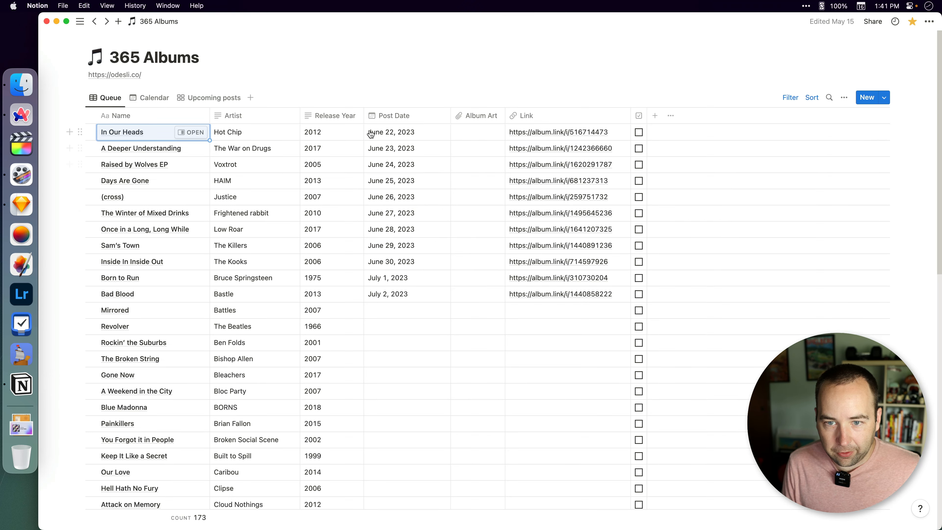
key(super+Tab)
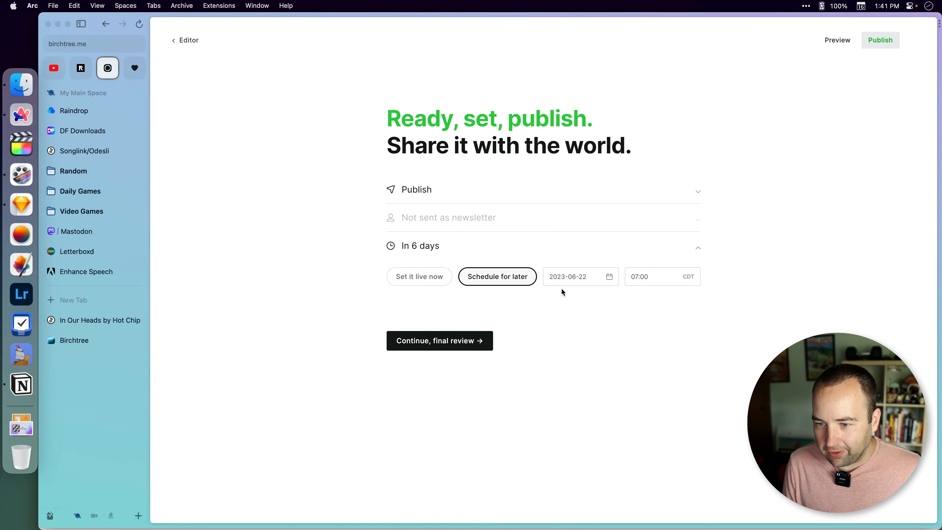
Approve the scheduled publication in the final review and return to the blog's Posts list.
click(448, 346)
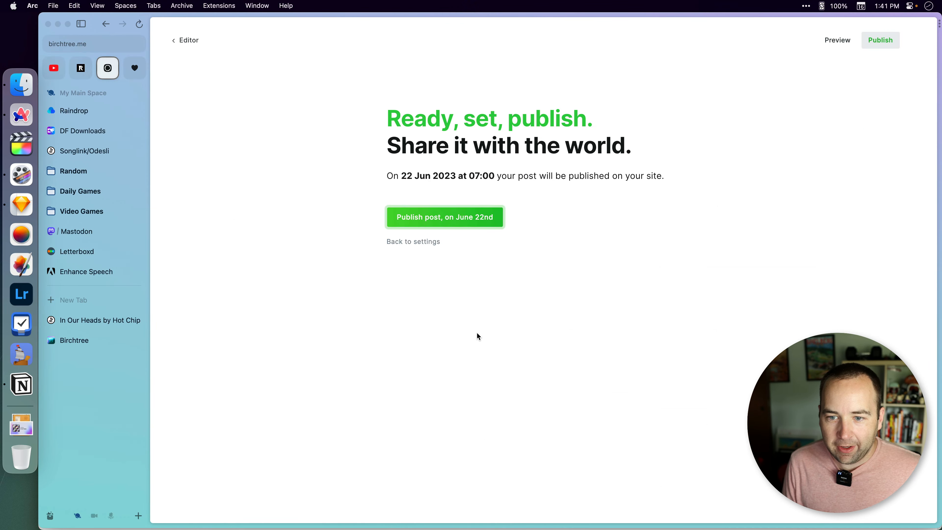
click(458, 222)
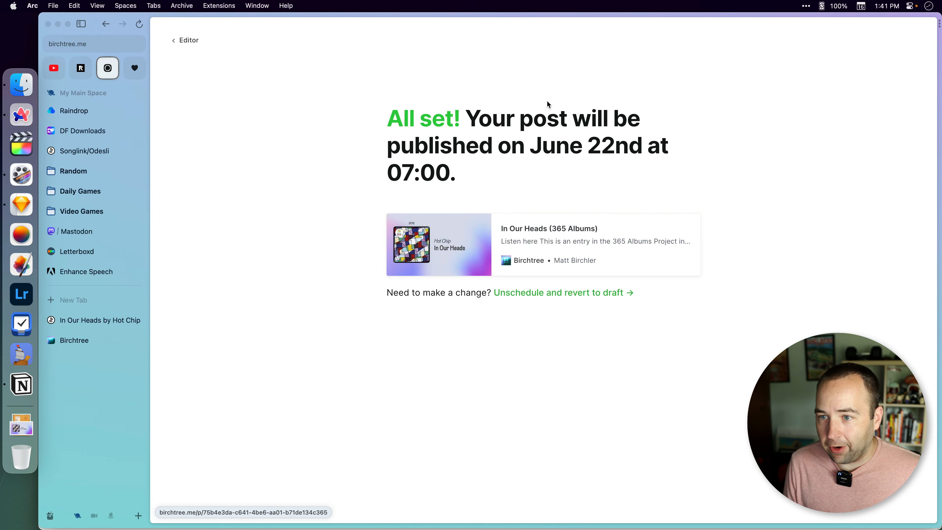
click(186, 41)
click(186, 40)
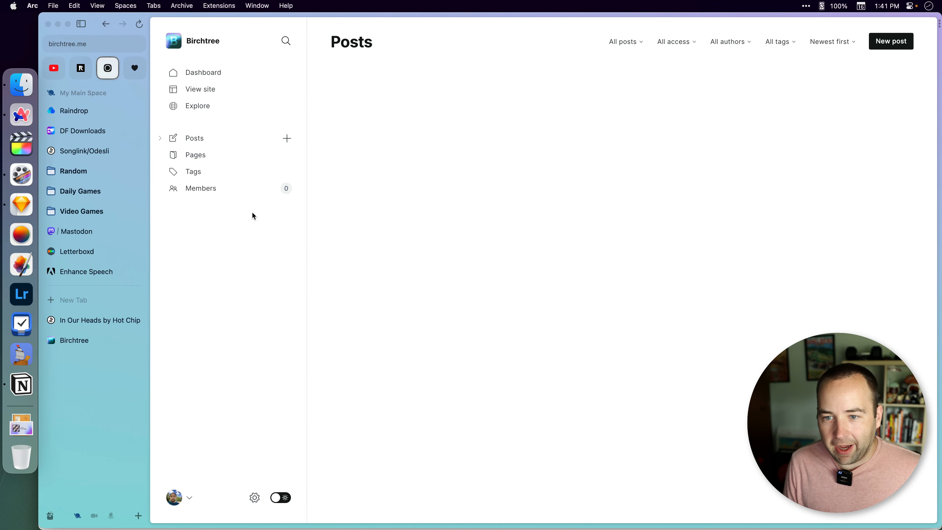
Switch to Notion, open Keyboard Maestro to examine the actions of the 365 Albums Post macro, and close its editor.
key(super+Tab)
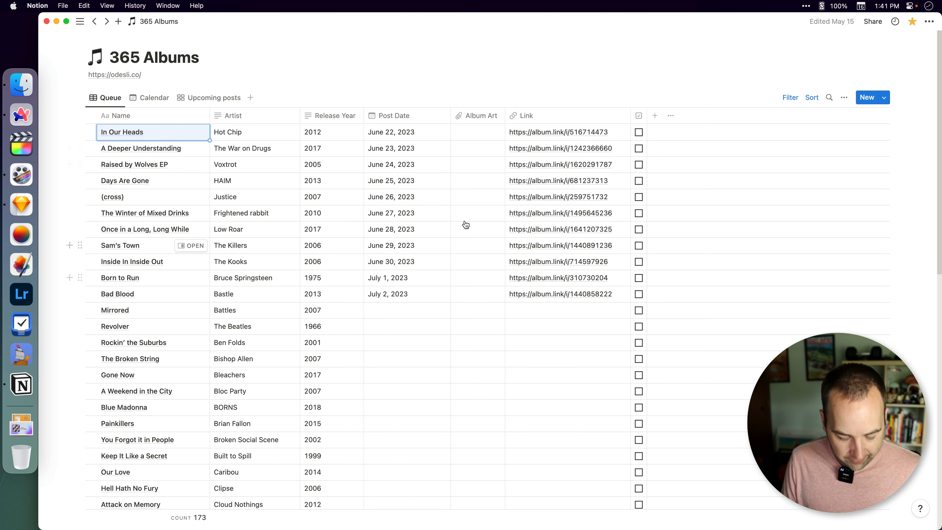
key(super+space)
text(keyb)
key(Return)
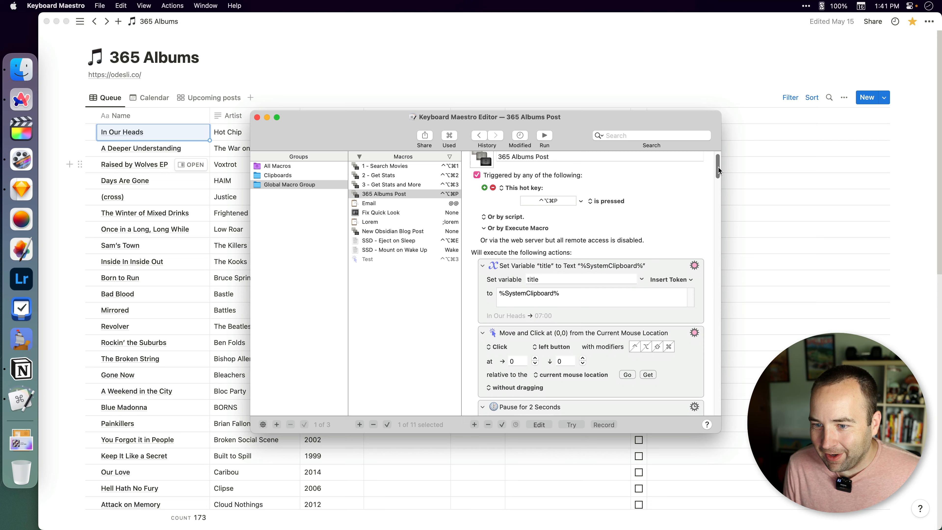
drag(718, 166, 720, 260)
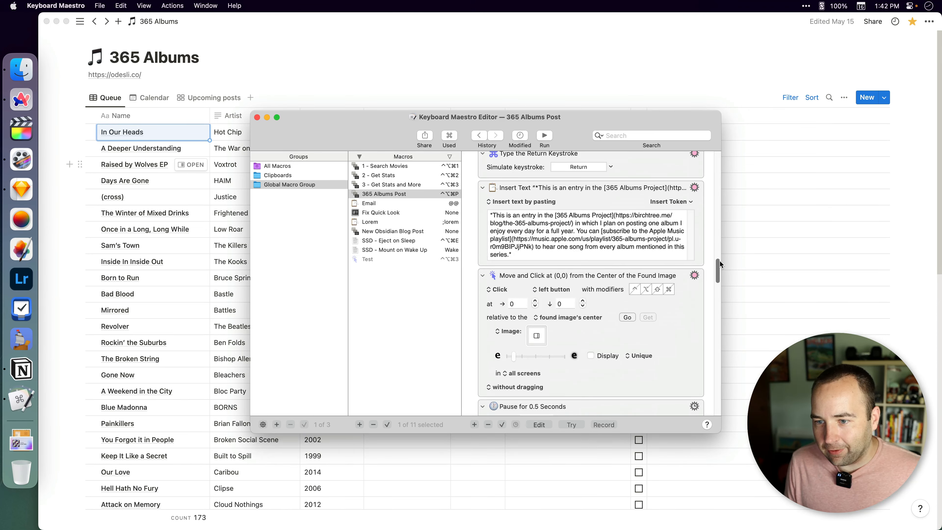
scroll(718, 271, up, 15)
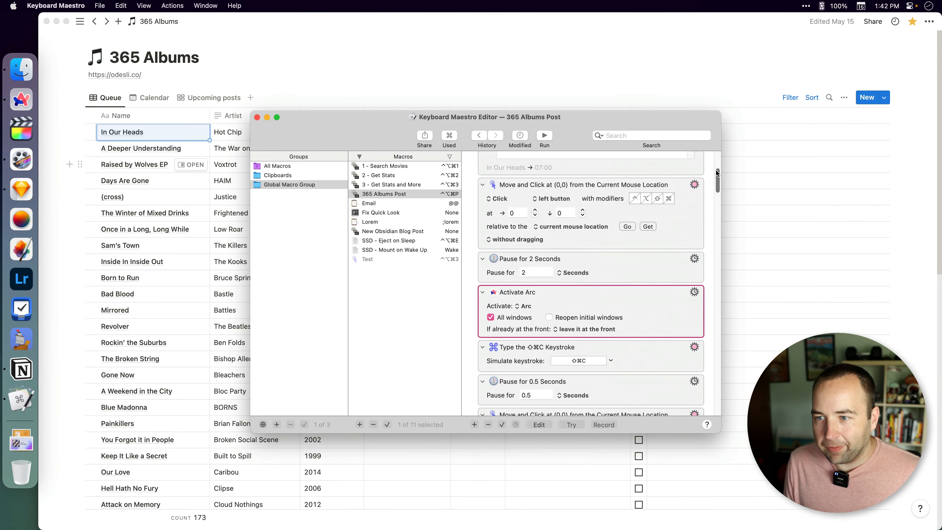
click(257, 117)
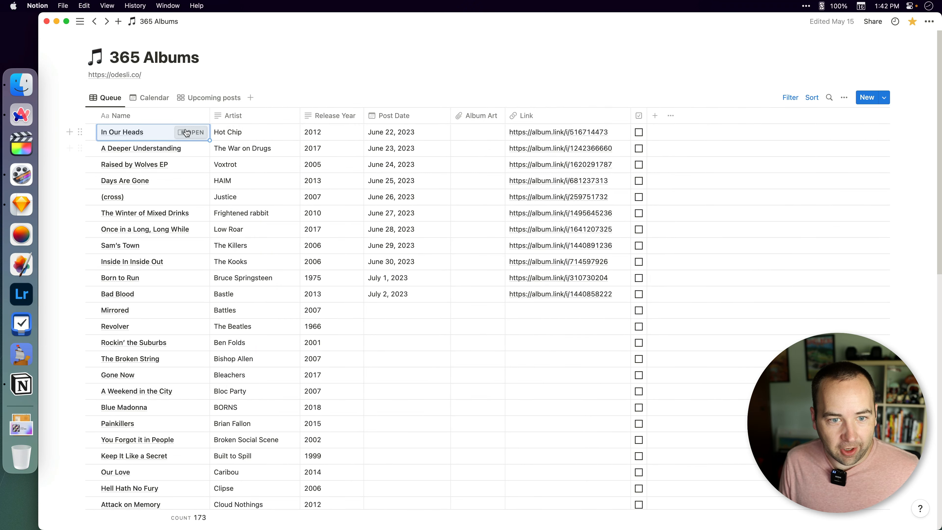
Mark "In Our Heads" as posted in the album queue, review the Calendar and Upcoming posts views, and return to the Queue view.
click(638, 133)
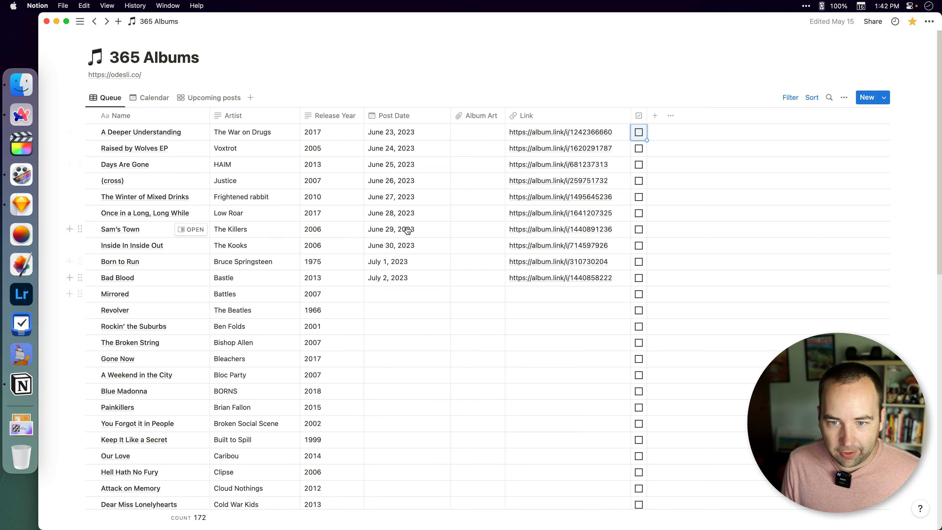
click(158, 104)
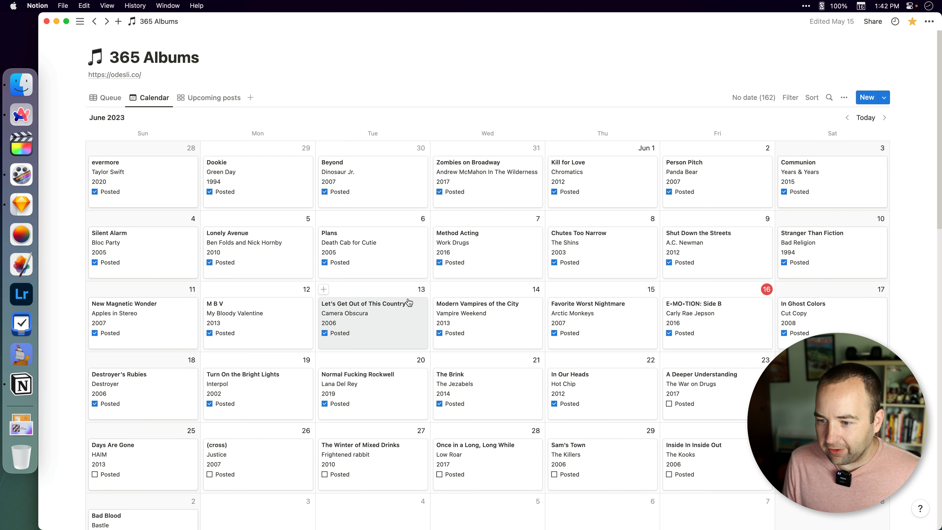
click(213, 98)
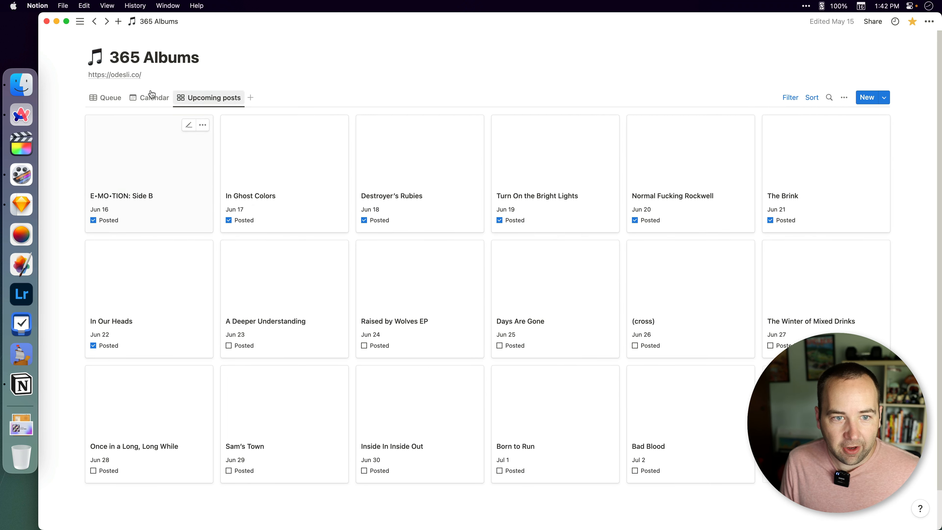
click(110, 100)
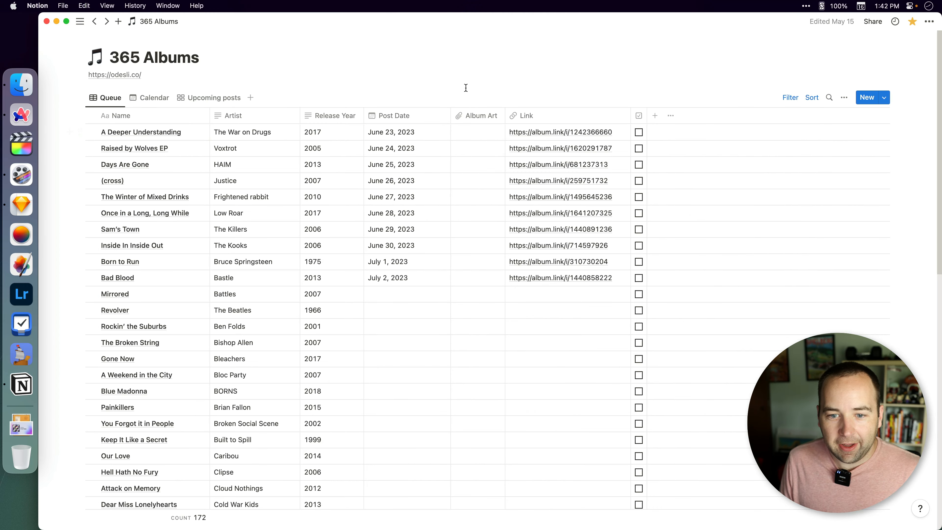
Switch to Arc, close the album link page, and view the published "E•MO•TION: Side B (365 Albums)" post from the Birchtree homepage before returning there.
key(super+Tab)
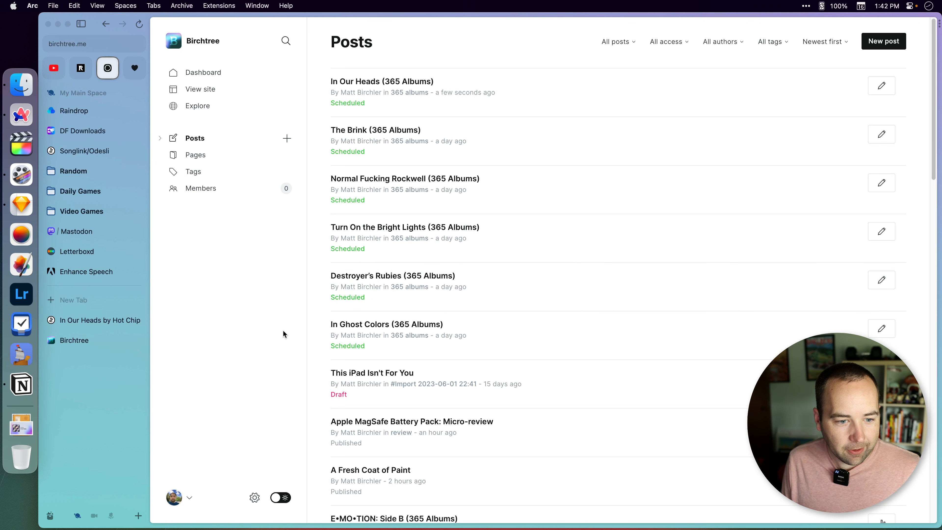
click(137, 320)
key(super+bracketleft)
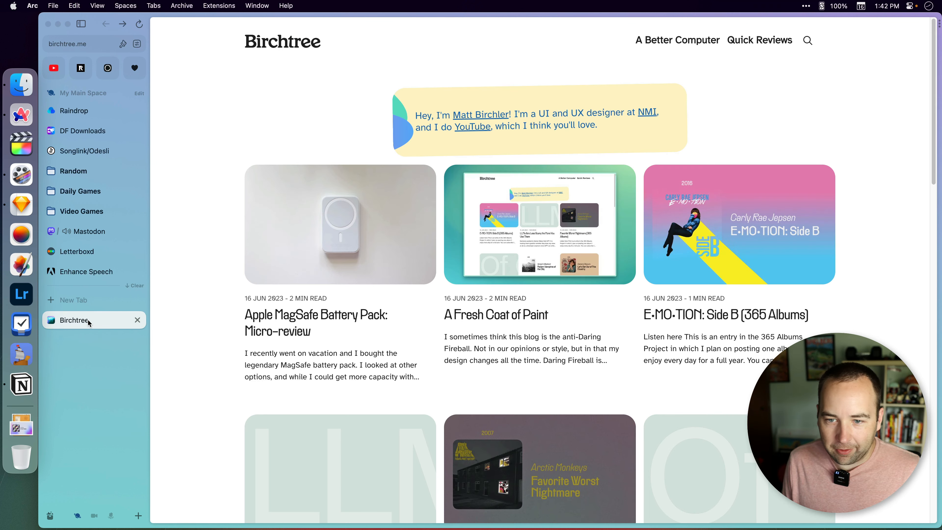
click(705, 315)
scroll(210, 315, down, 10)
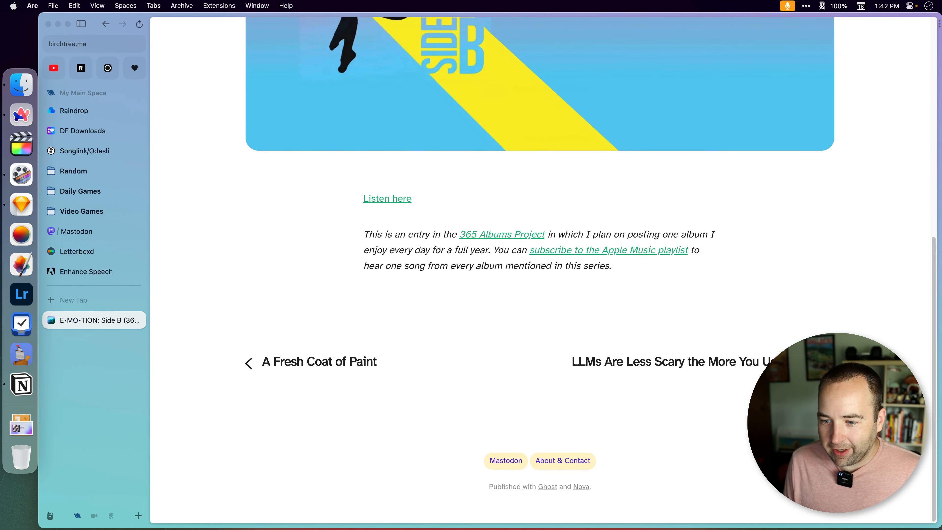
scroll(210, 315, up, 10)
key(super+bracketleft)
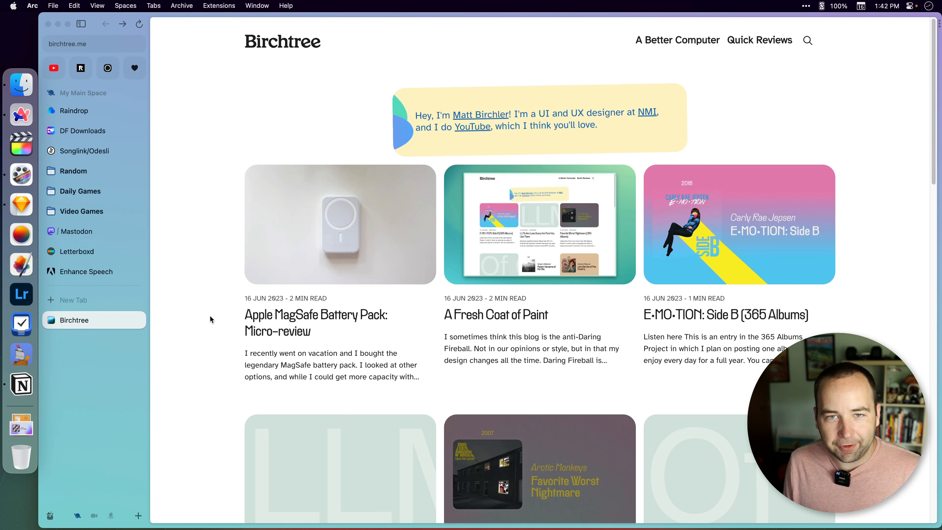